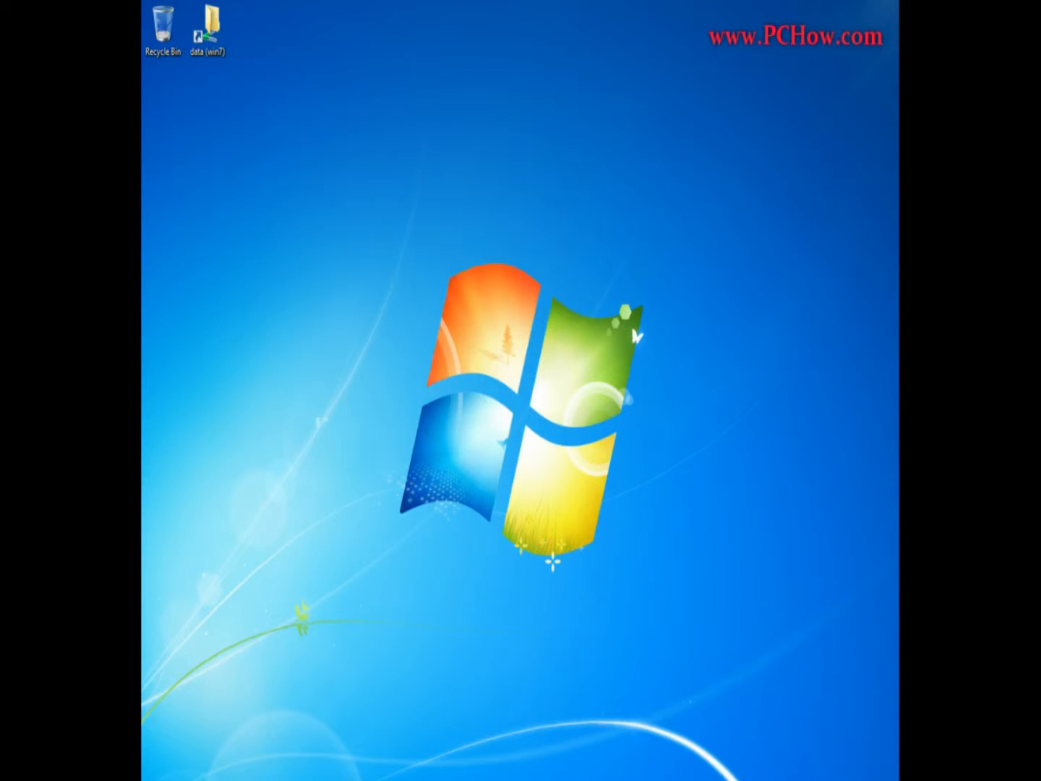
Open Computer Management and show the Users folder under Local Users and Groups.
click(152, 775)
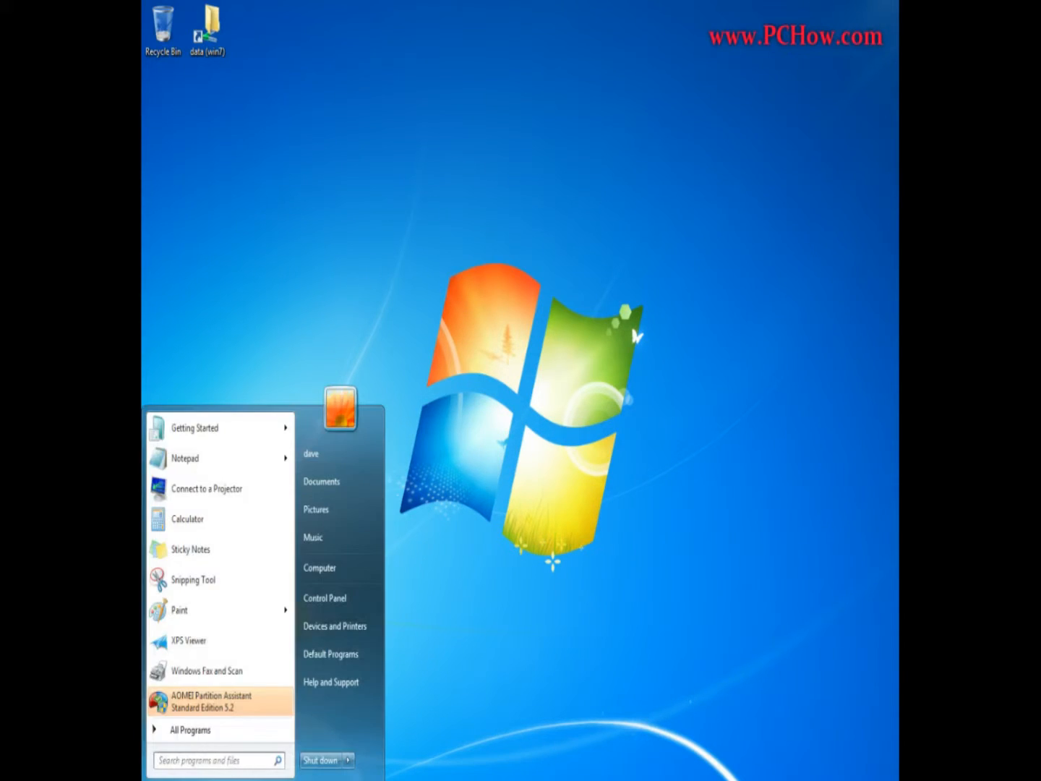
right_click(344, 567)
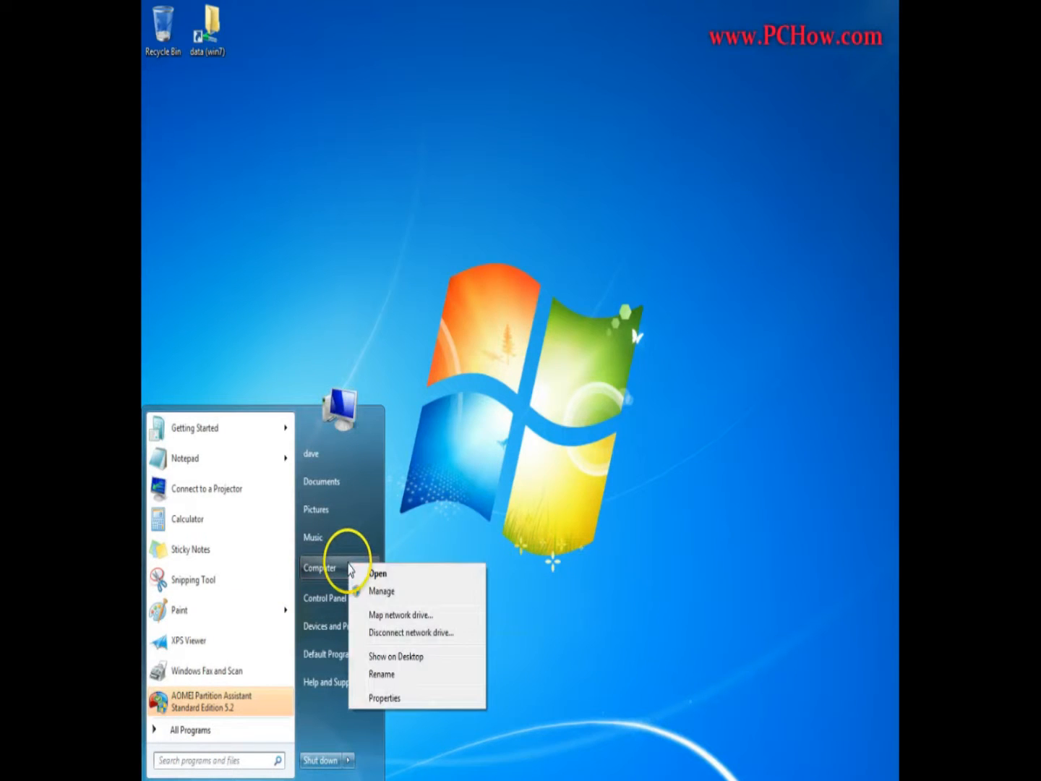
click(424, 593)
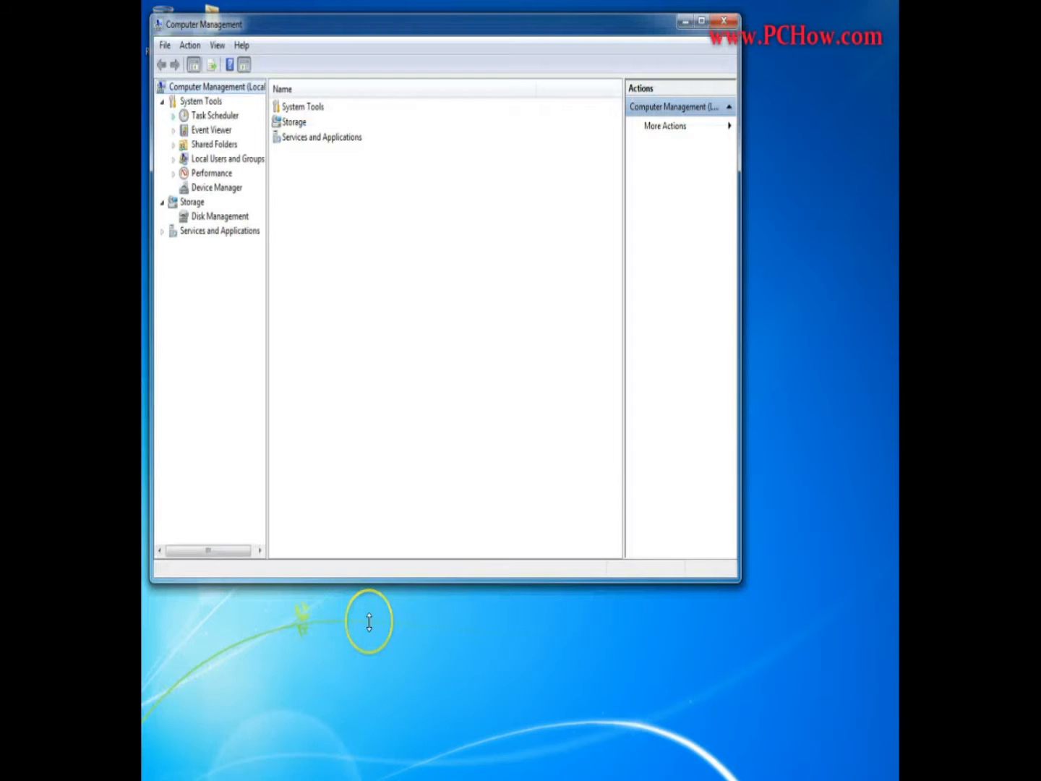
key(l)
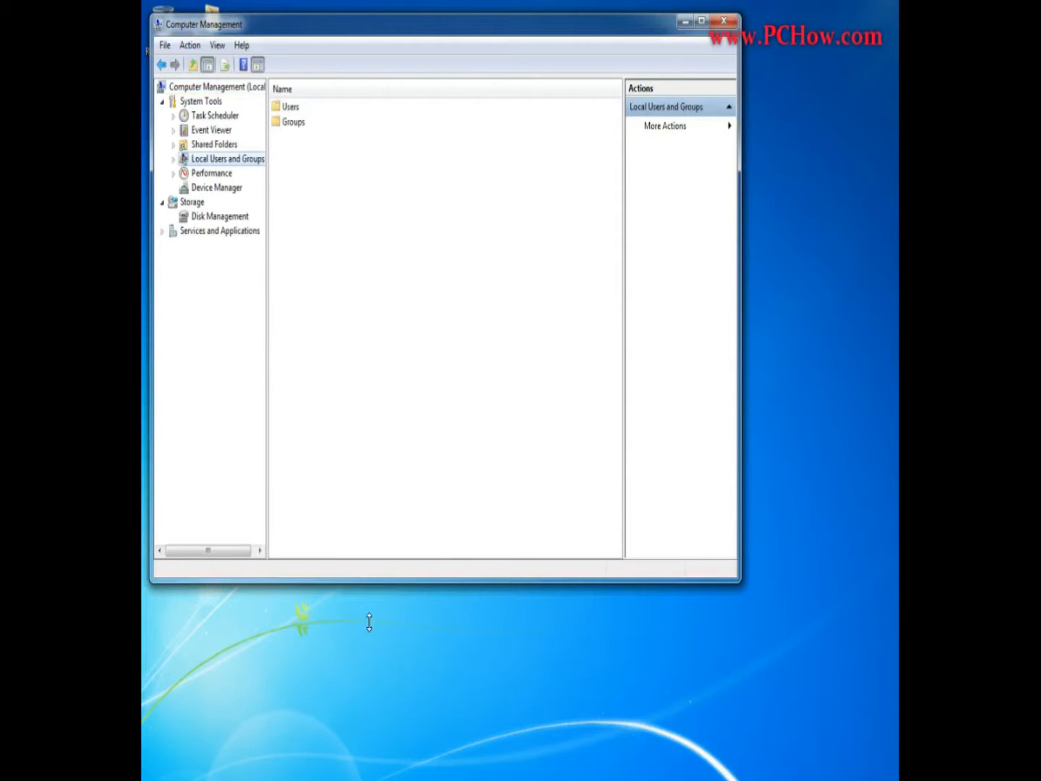
double_click(290, 108)
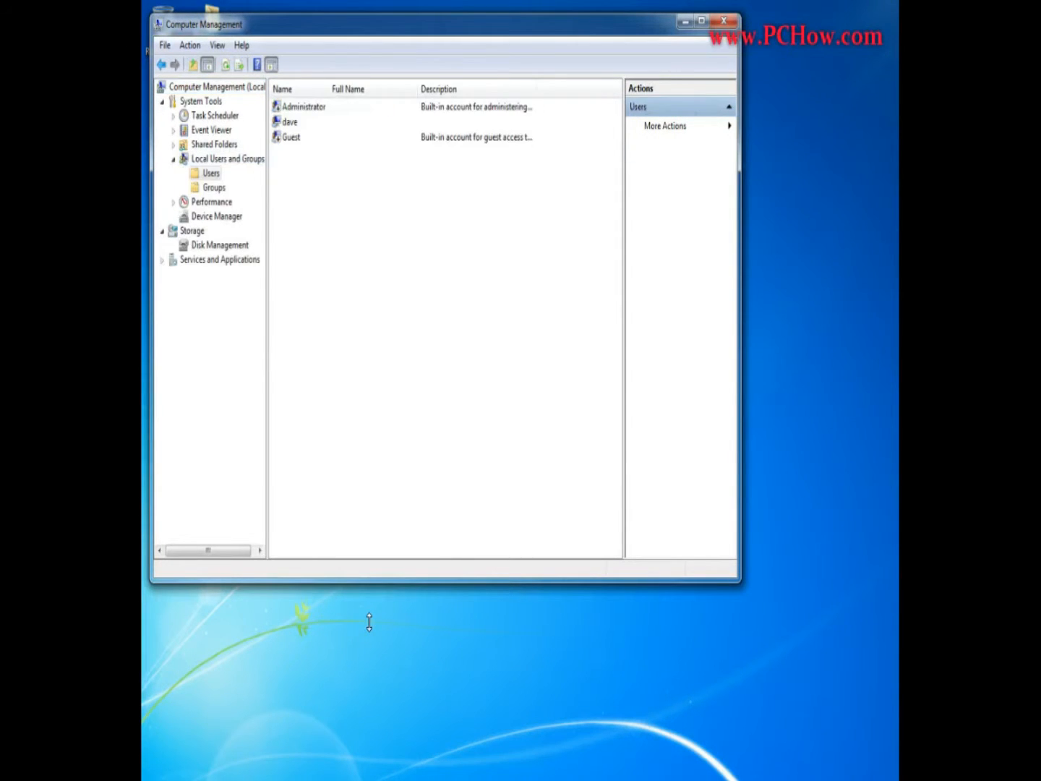
Start a new local user and enter the account's user name, password and password confirmation.
right_click(334, 196)
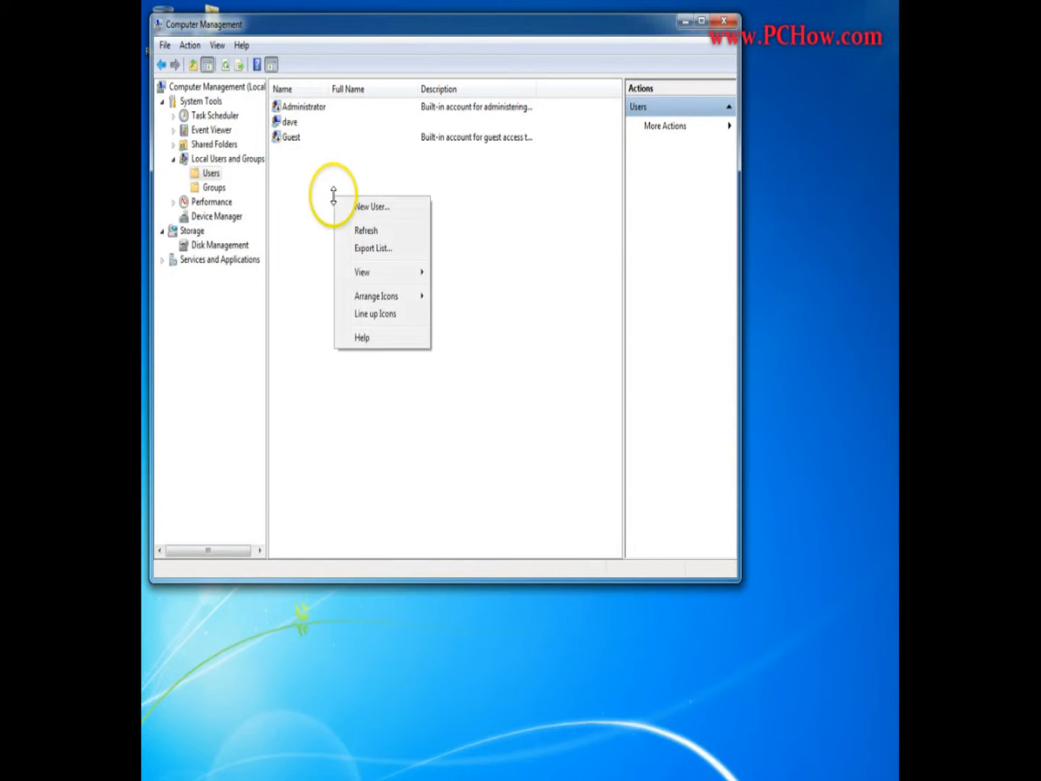
click(385, 206)
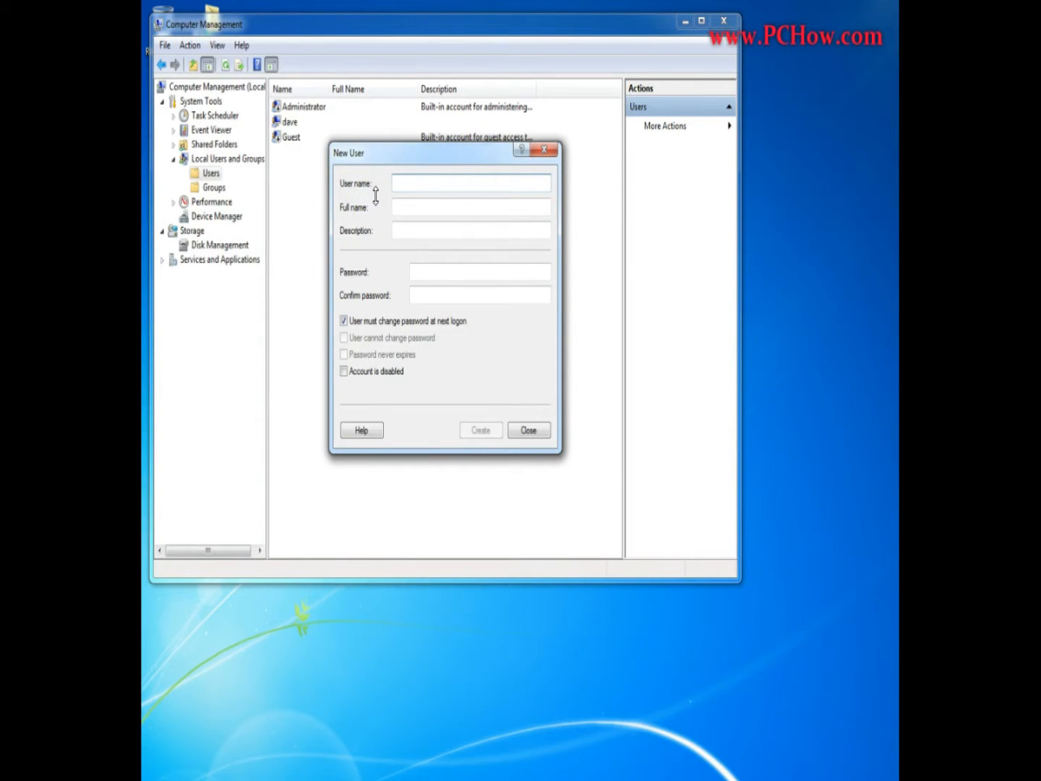
key(Tab)
key(Tab)
key(Tab)
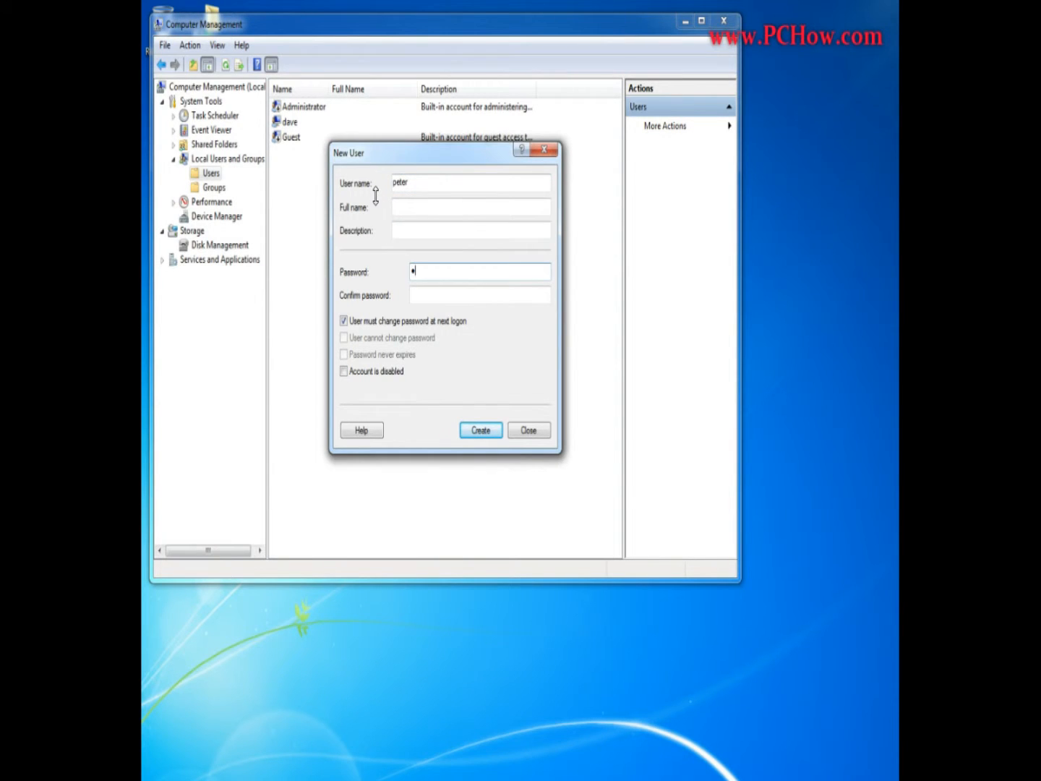
key(Tab)
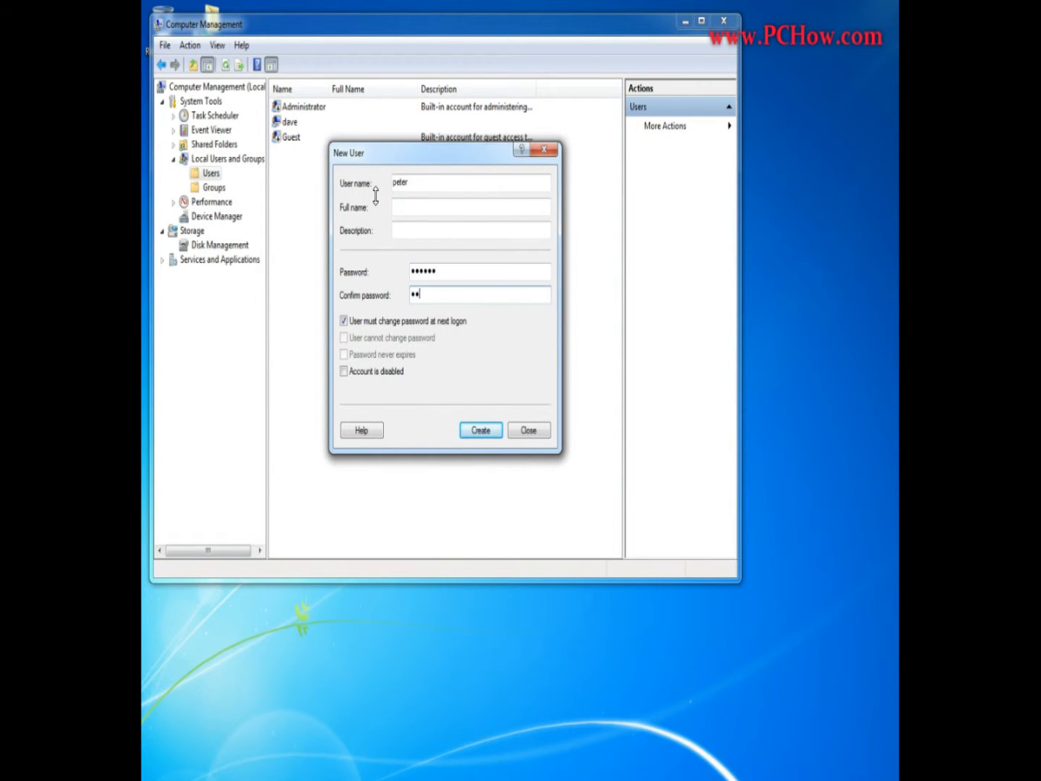
Create the account without a forced password change, with "User cannot change password" and "Password never expires" enabled, and close Computer Management.
click(344, 320)
click(344, 337)
click(345, 355)
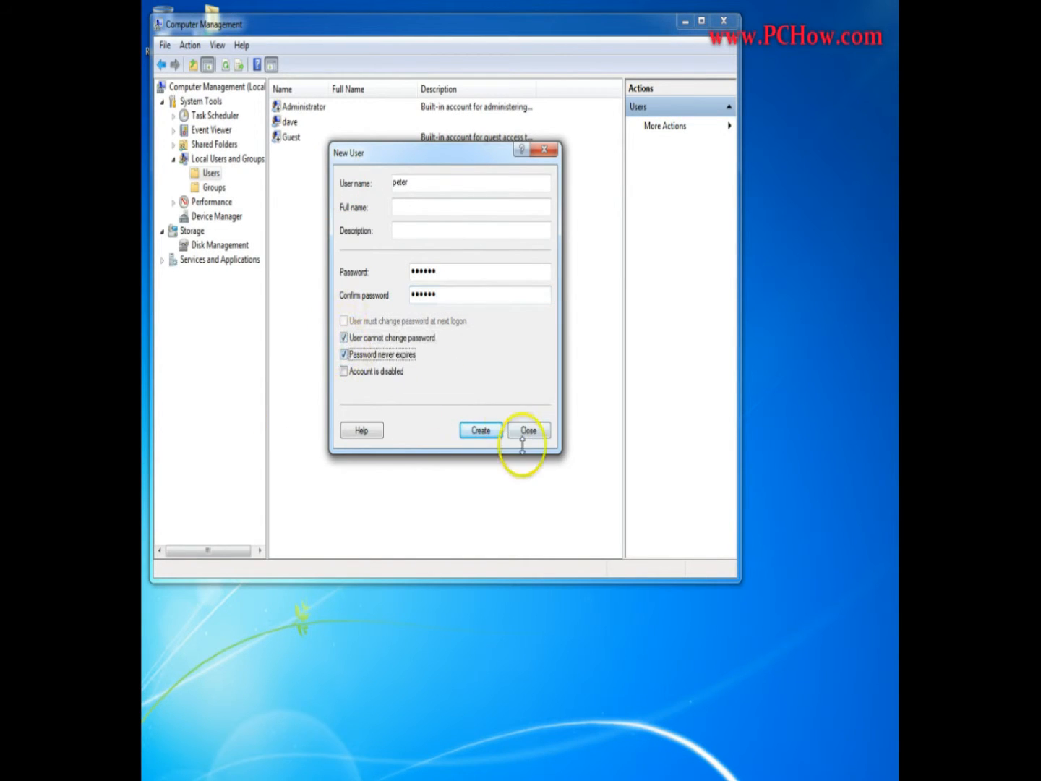
click(479, 431)
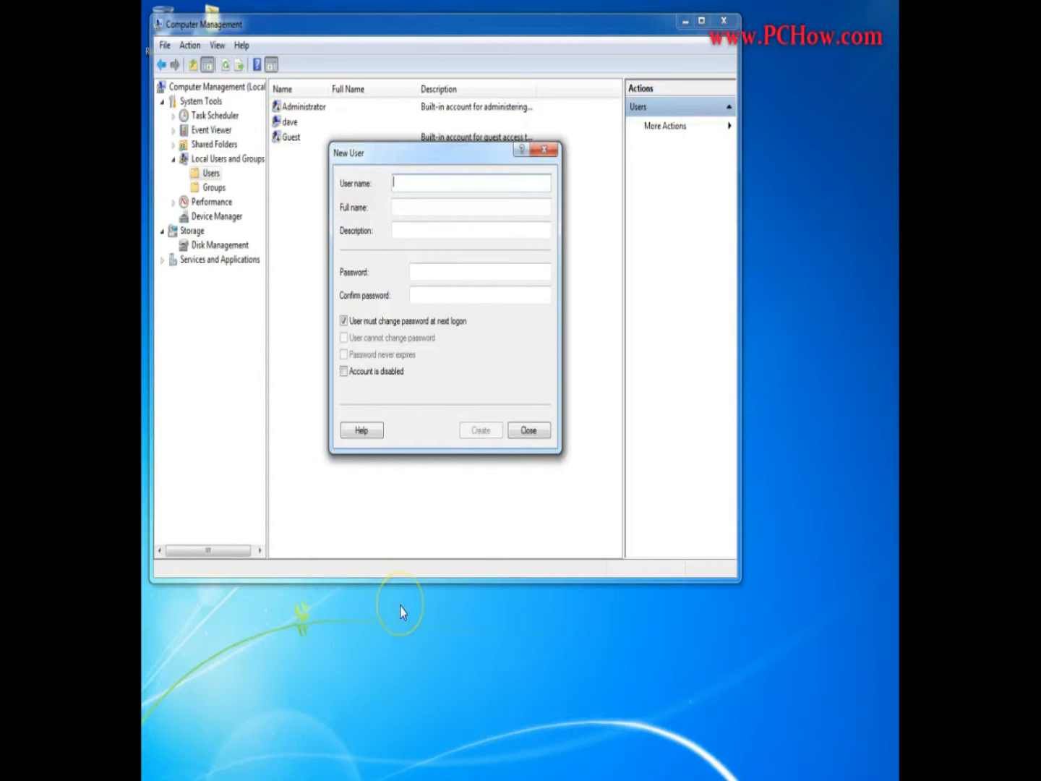
key(Escape)
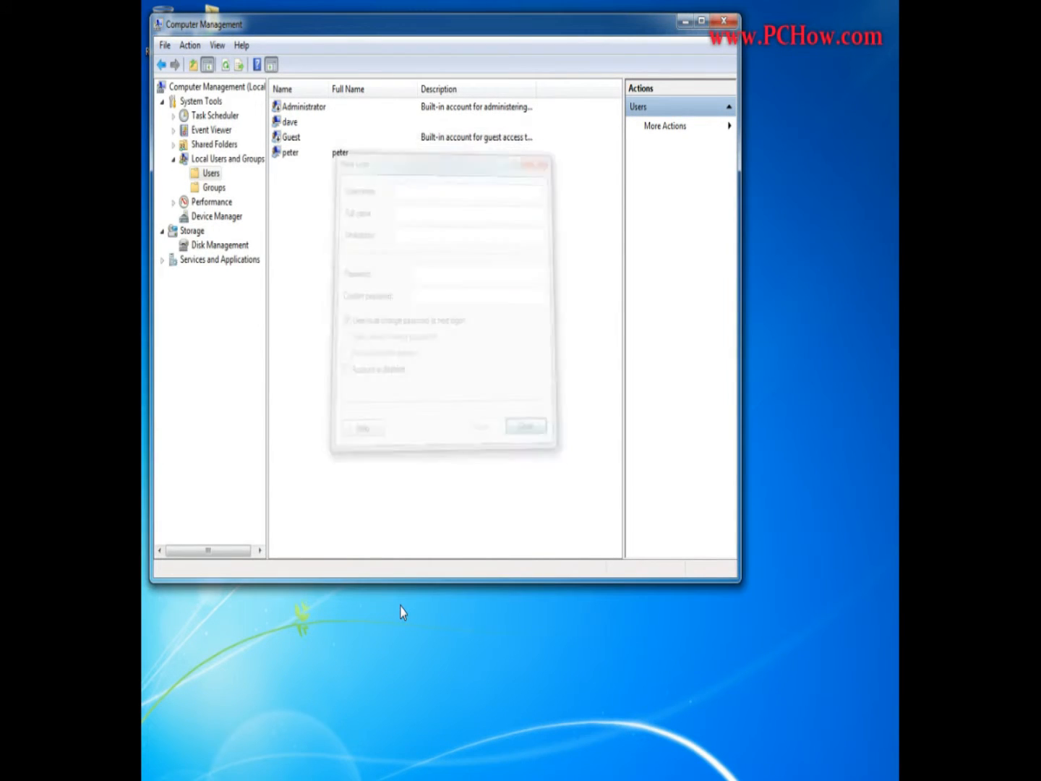
click(723, 21)
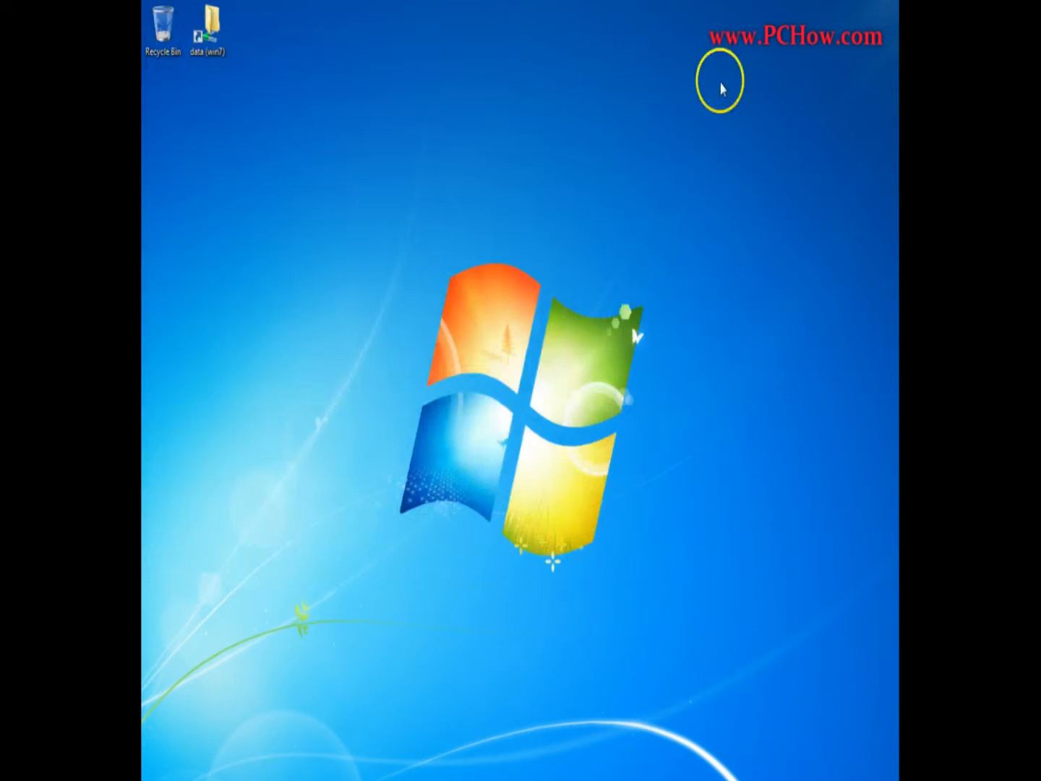
Create a new folder on the desktop named fileshare.
right_click(293, 88)
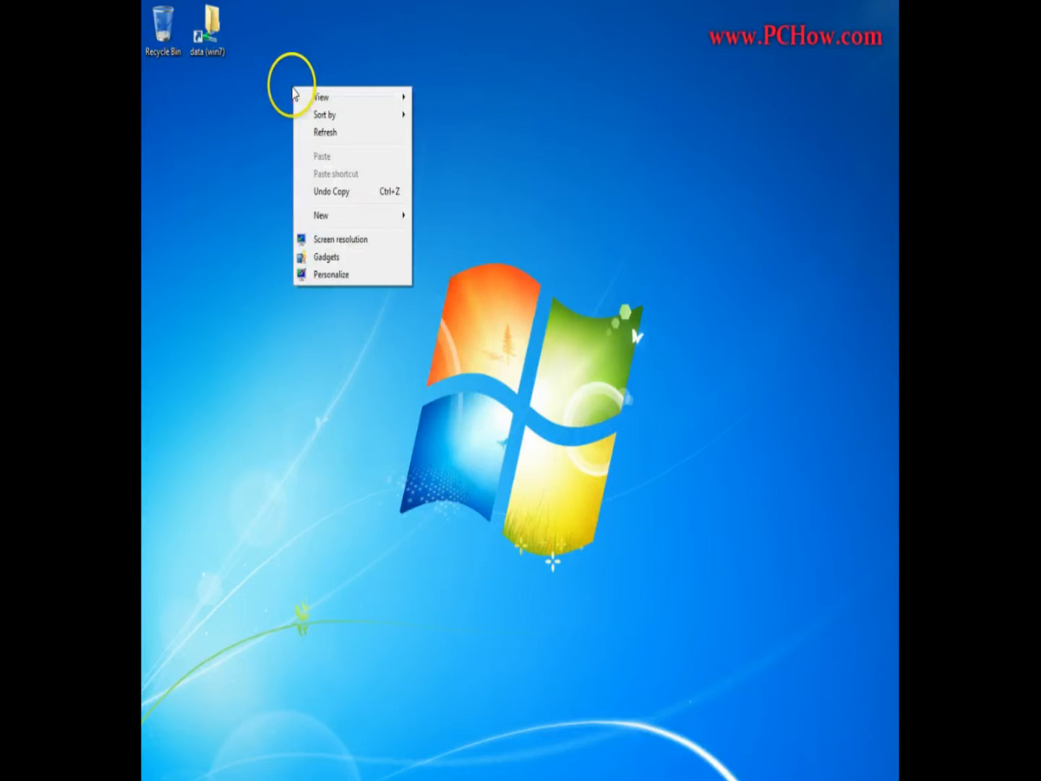
mouse_move(387, 220)
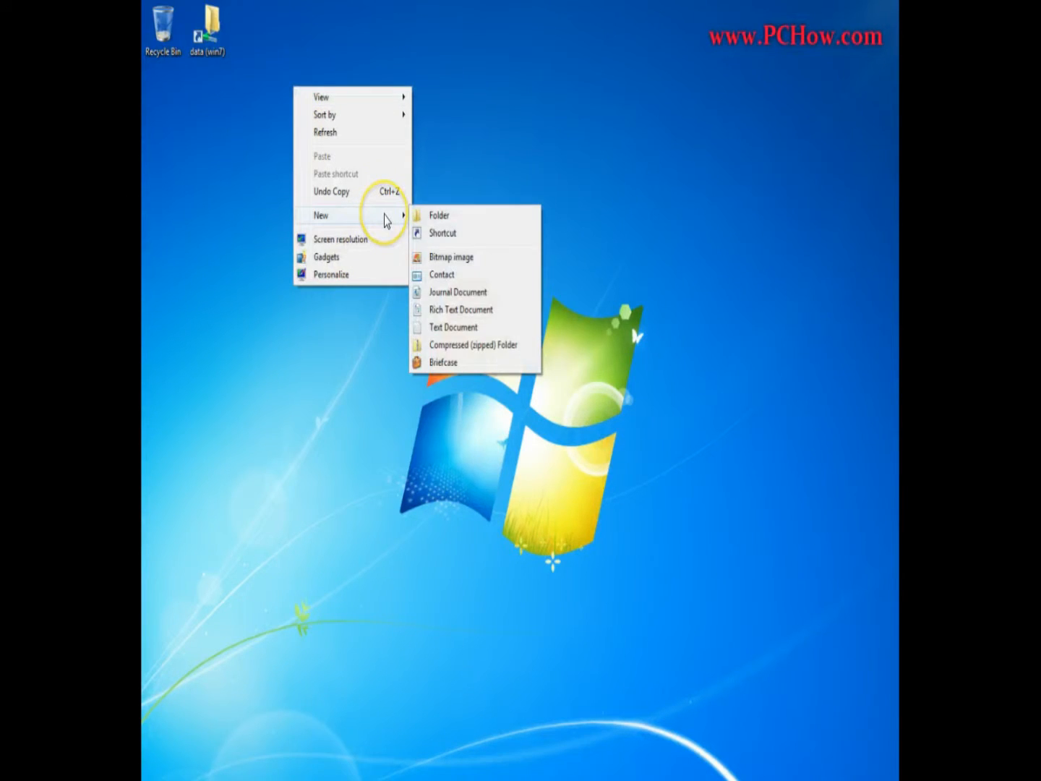
click(492, 217)
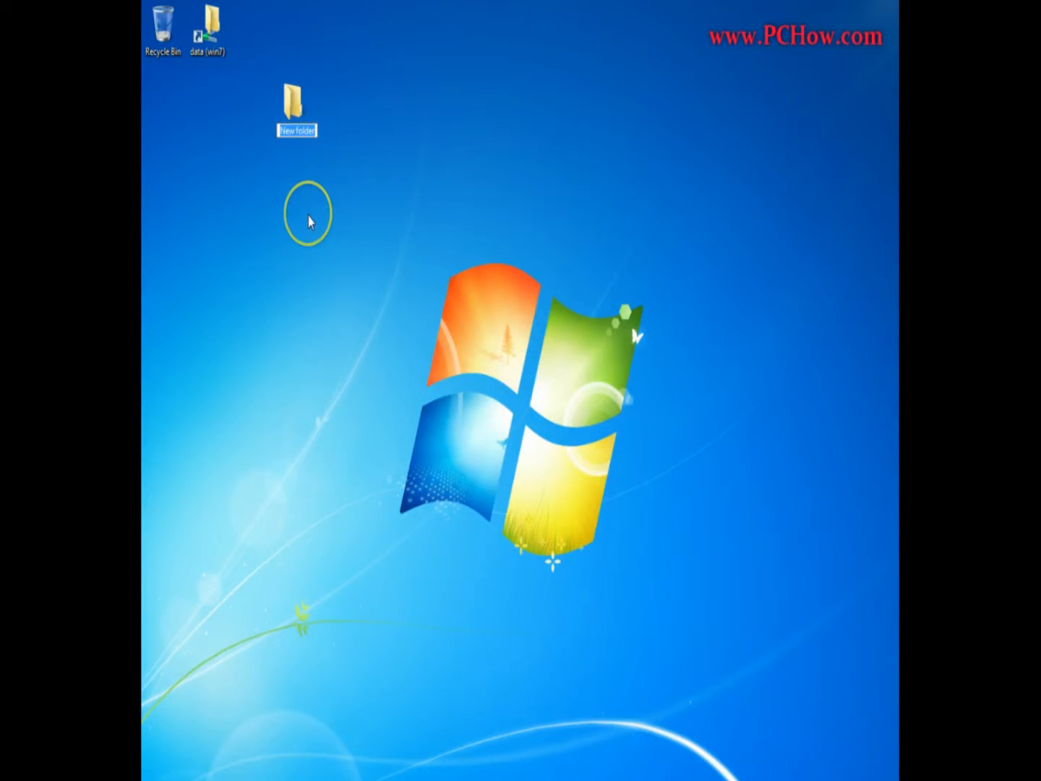
text(fileshare)
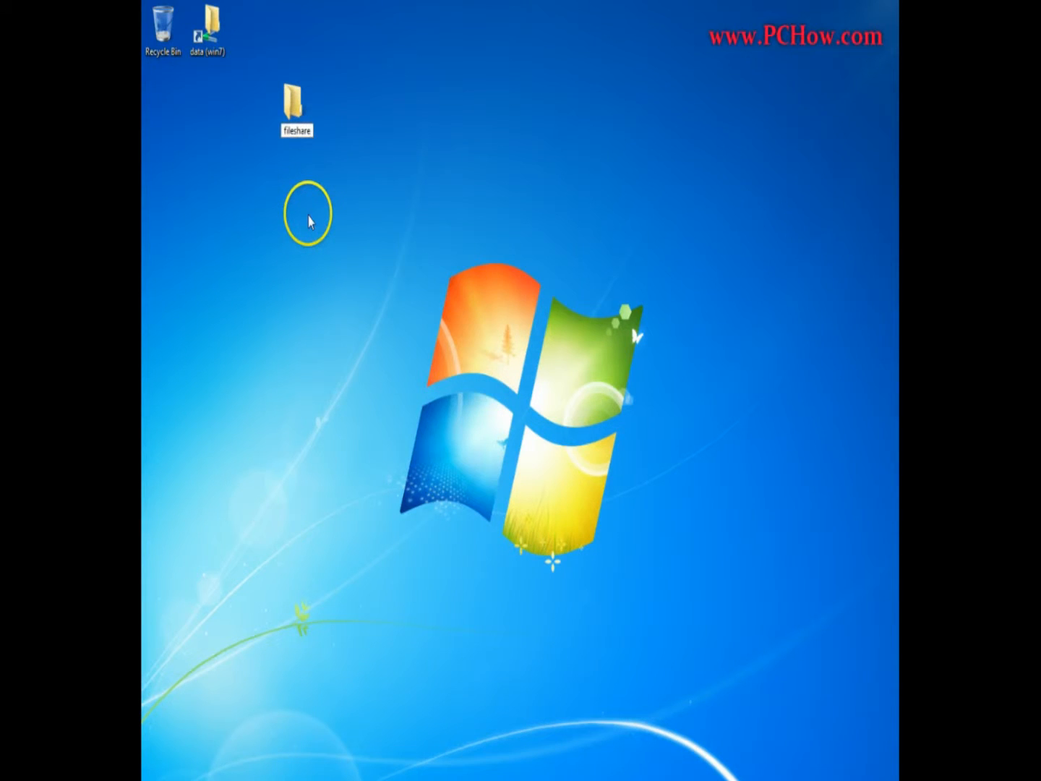
key(Return)
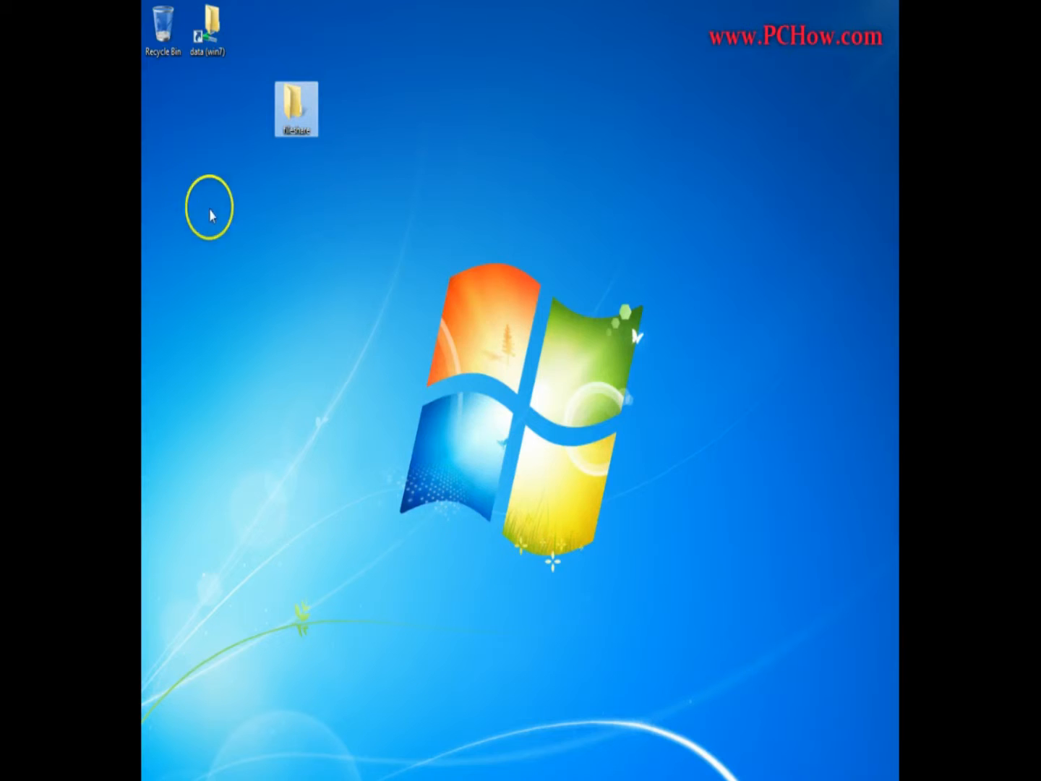
Open the fileshare folder's network sharing settings and add the new user account to the people to share with.
right_click(306, 111)
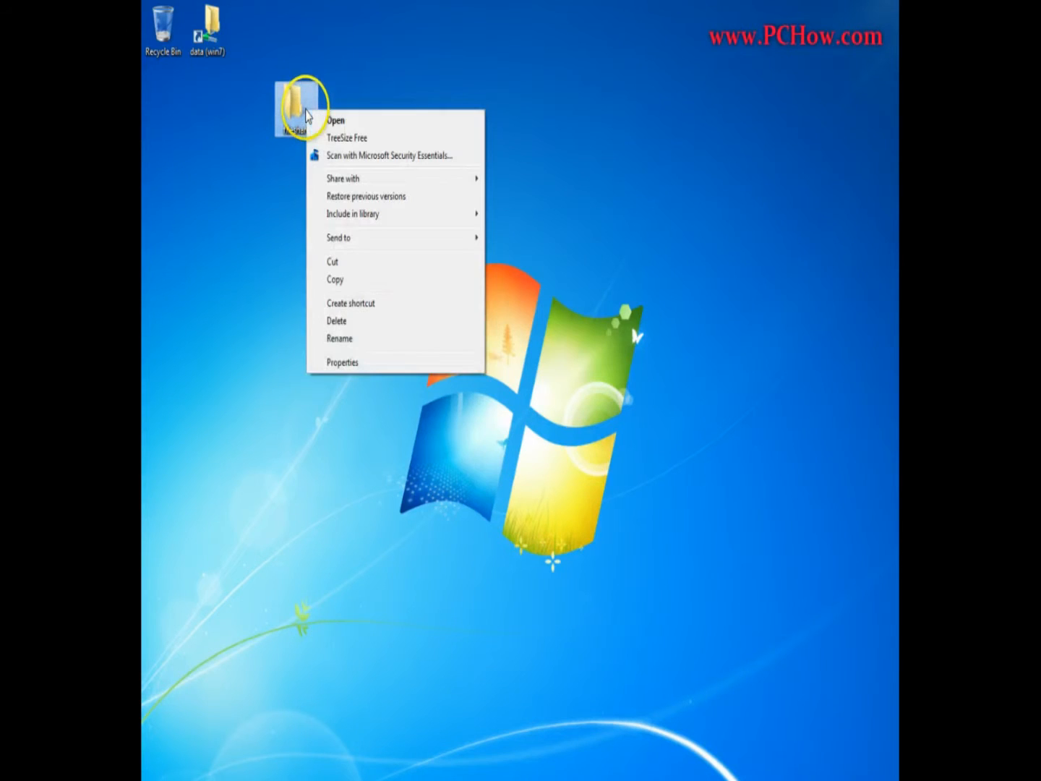
click(358, 364)
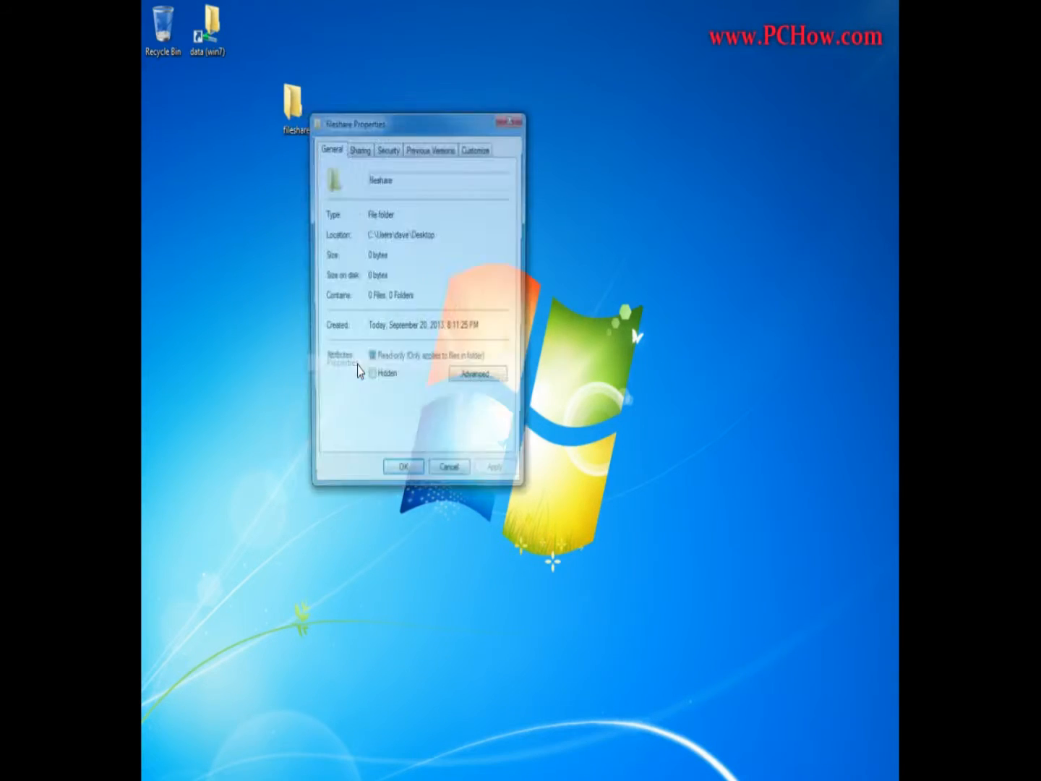
click(359, 149)
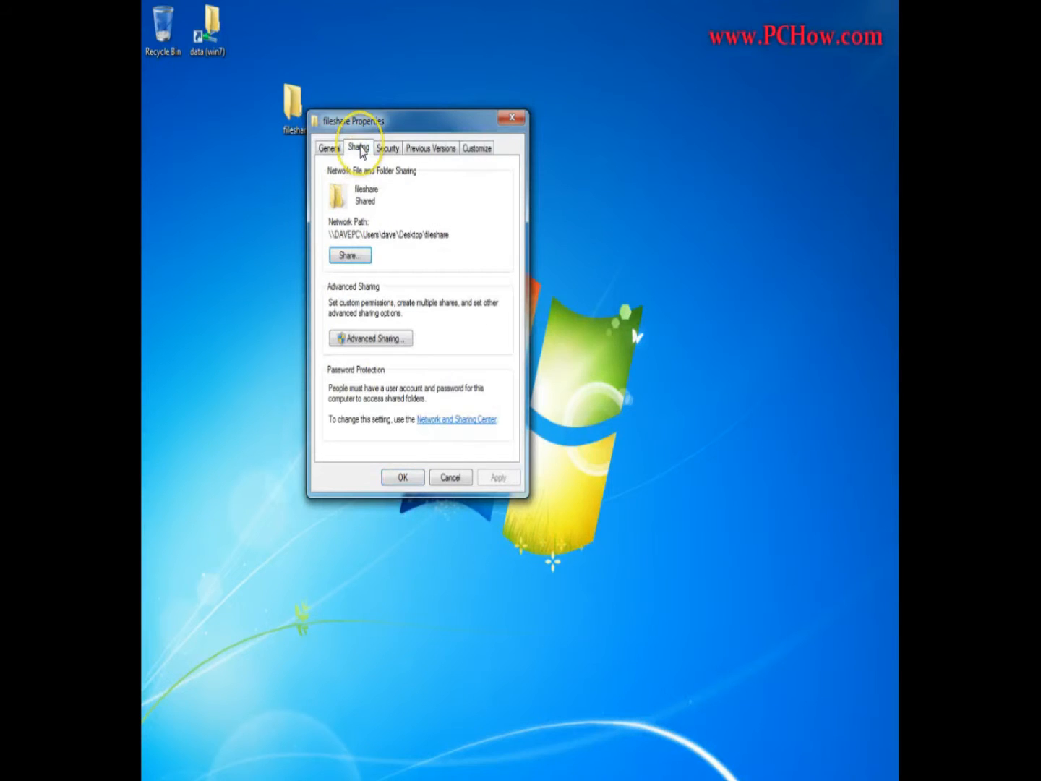
click(350, 256)
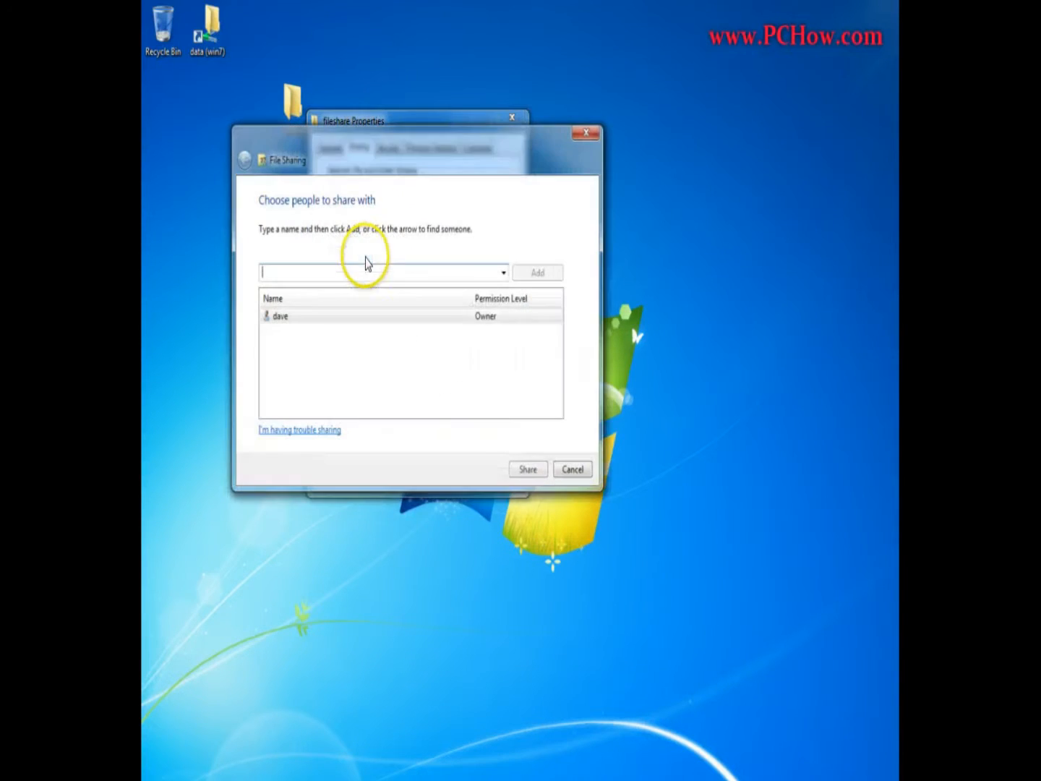
click(504, 275)
click(269, 302)
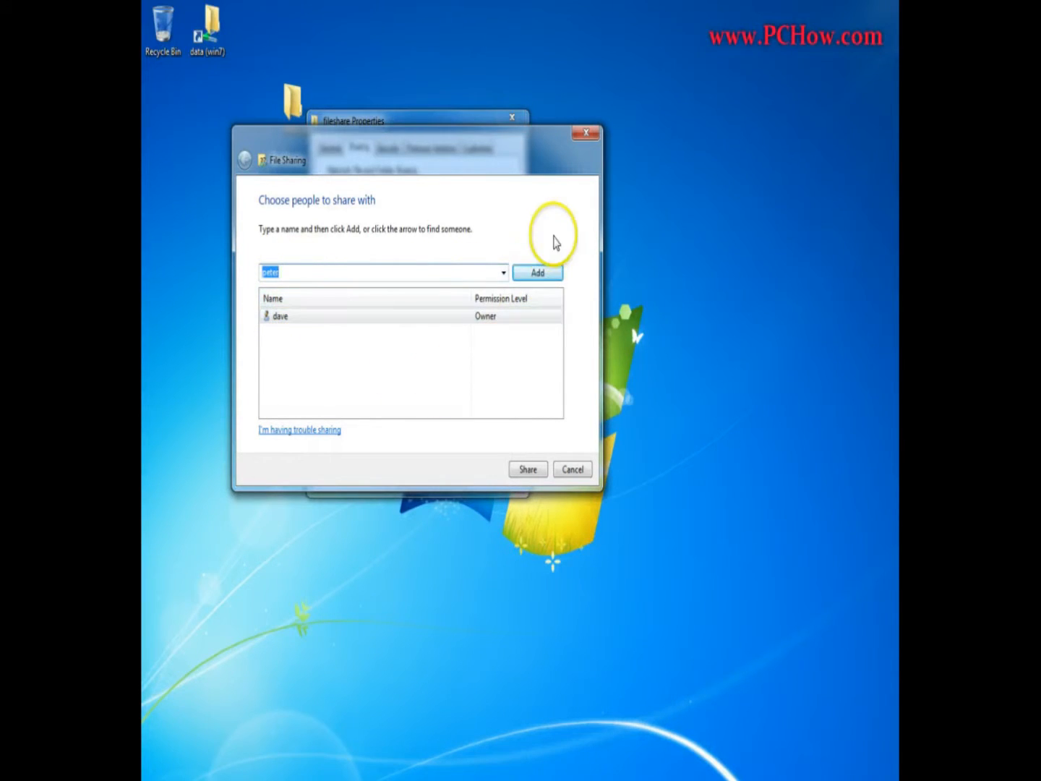
click(536, 272)
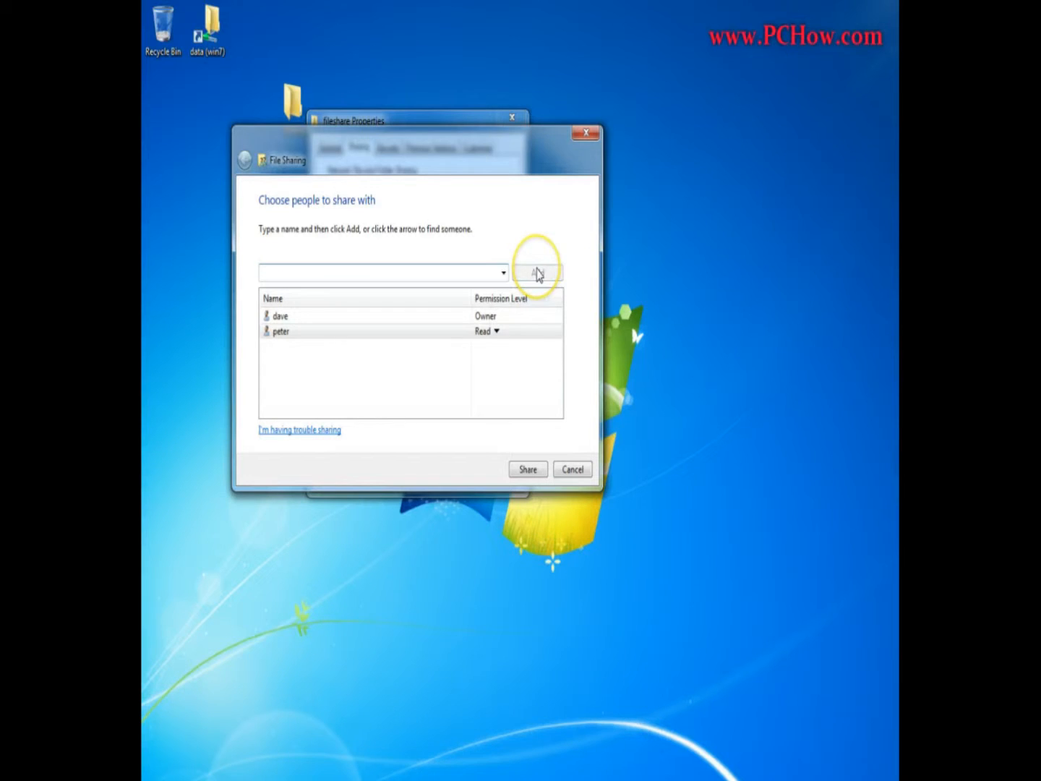
Set the new user account's permission level to Read/Write and share the fileshare folder.
click(497, 331)
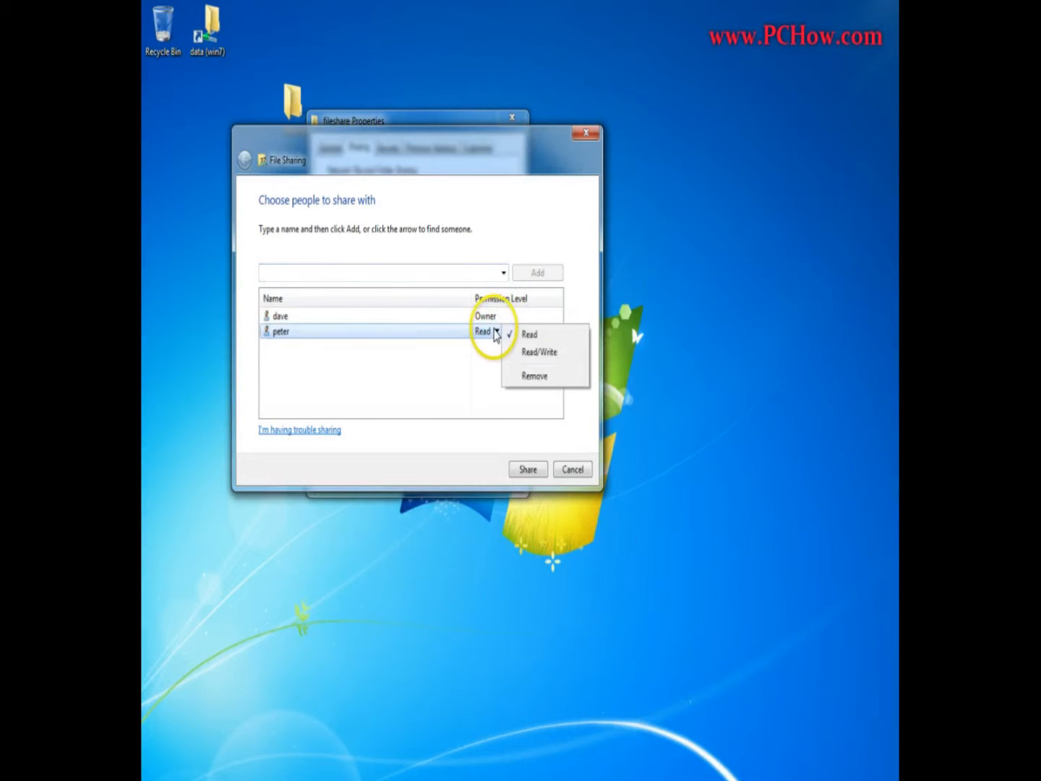
click(543, 352)
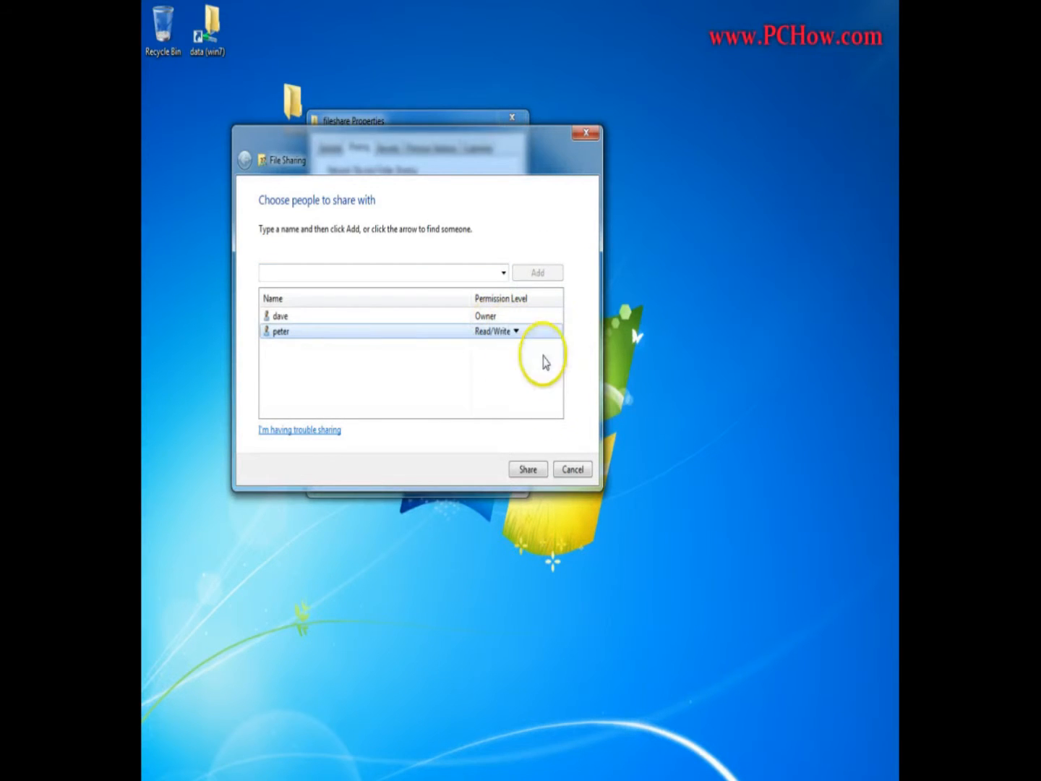
click(531, 470)
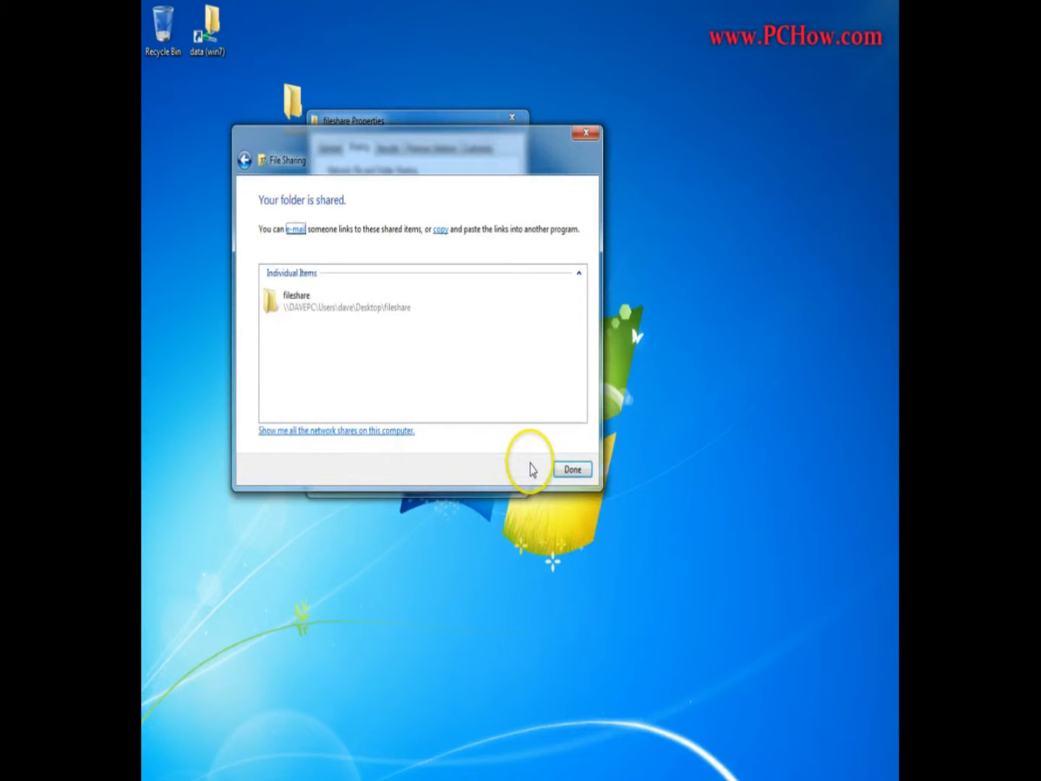
click(572, 470)
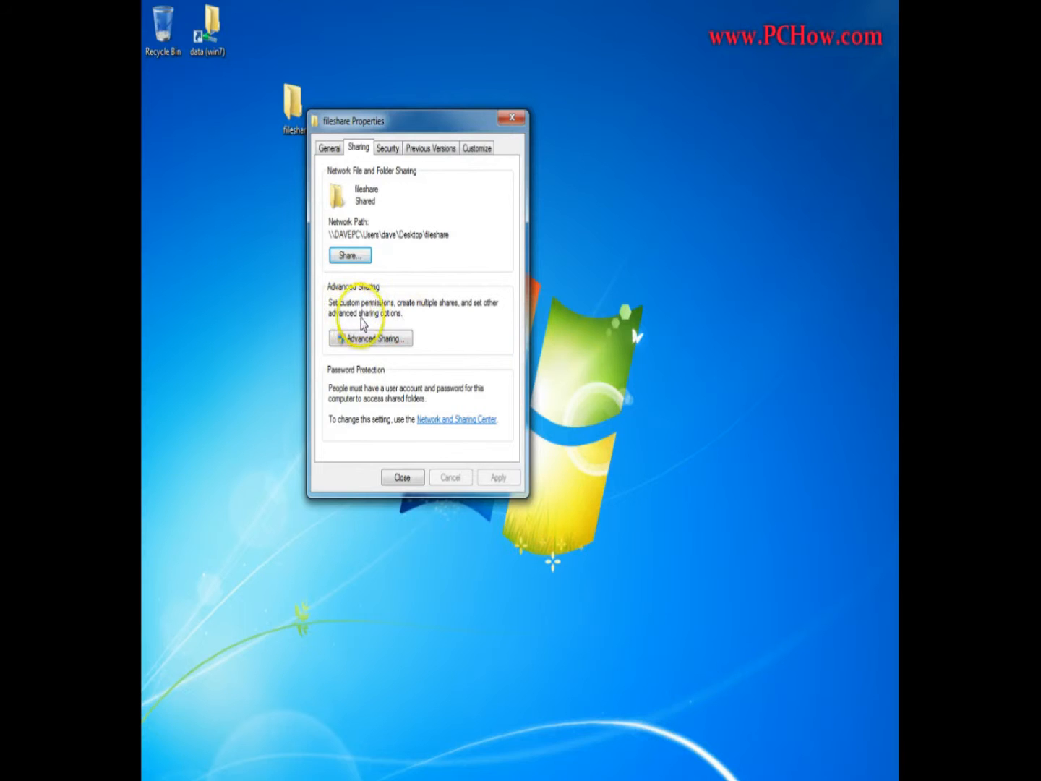
Open the fileshare folder's advanced share permissions and list the computer's users and groups available to add.
click(366, 338)
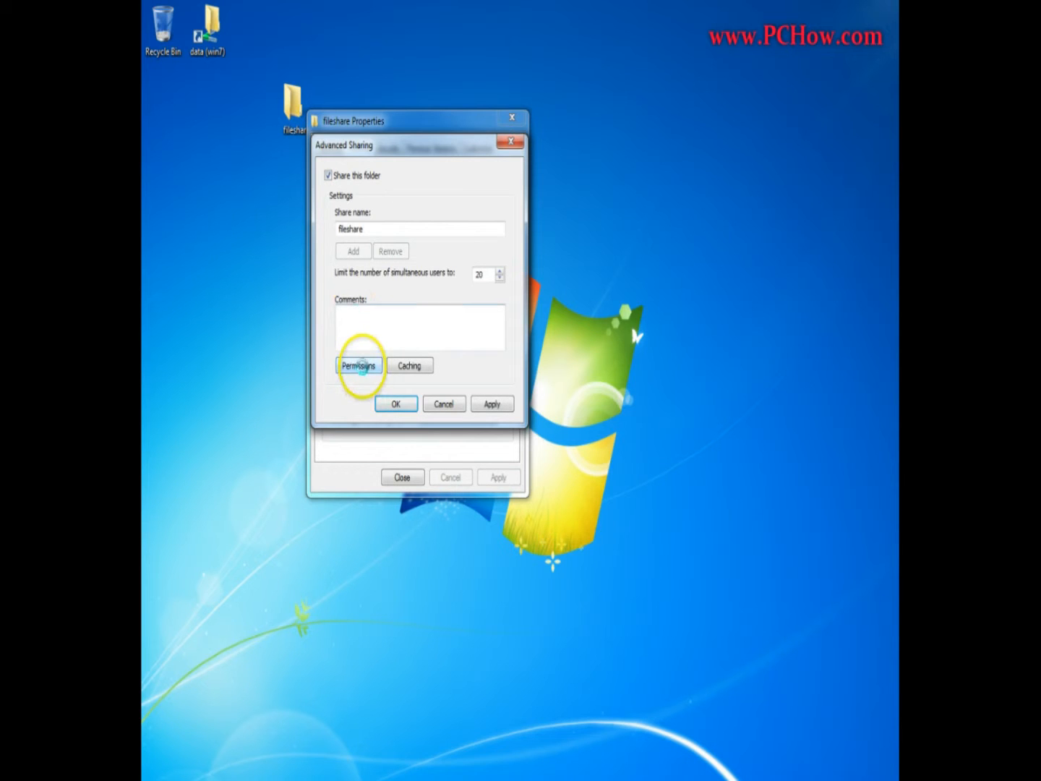
click(362, 365)
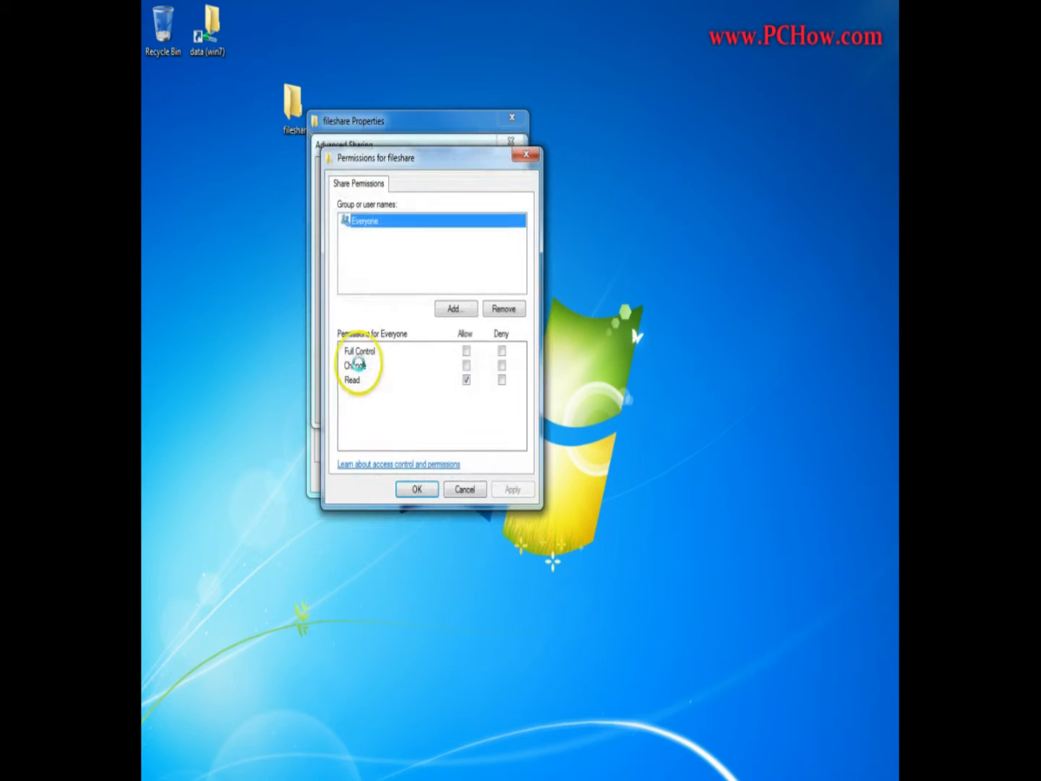
click(455, 308)
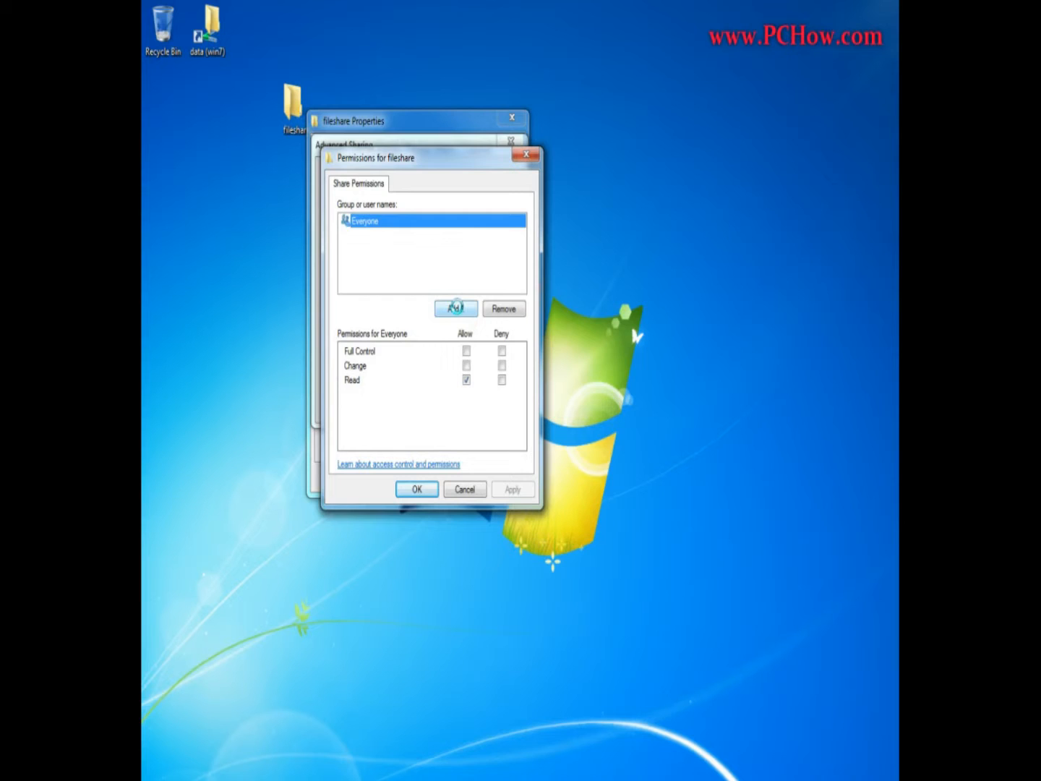
click(363, 354)
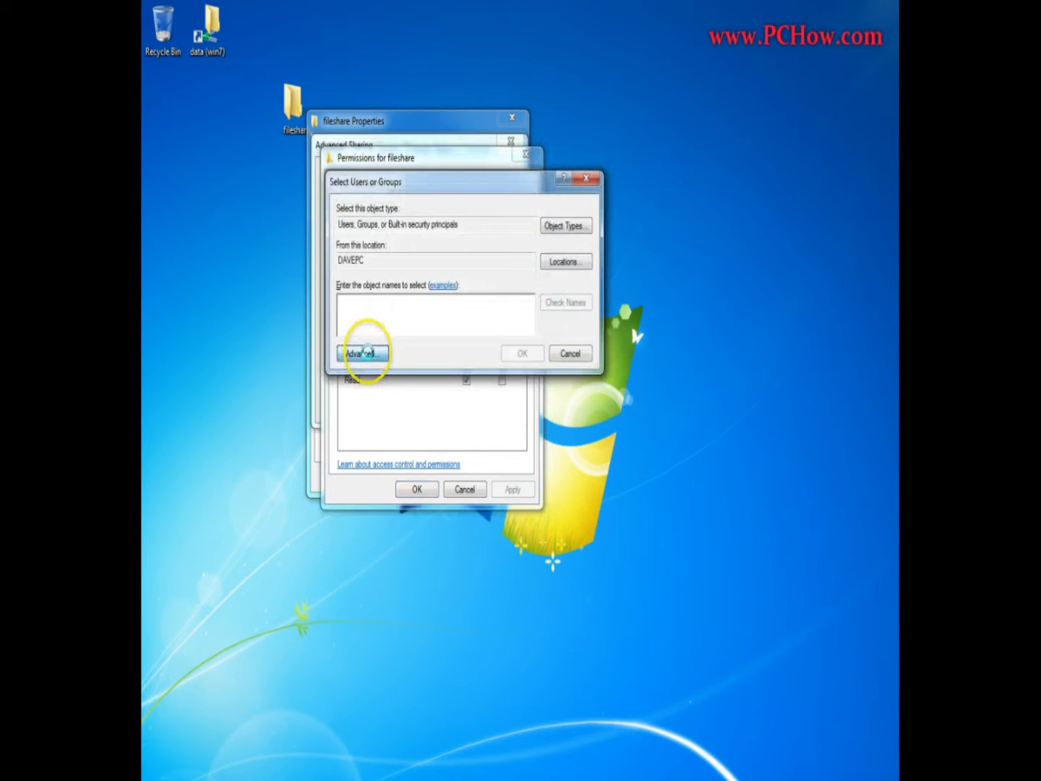
click(602, 355)
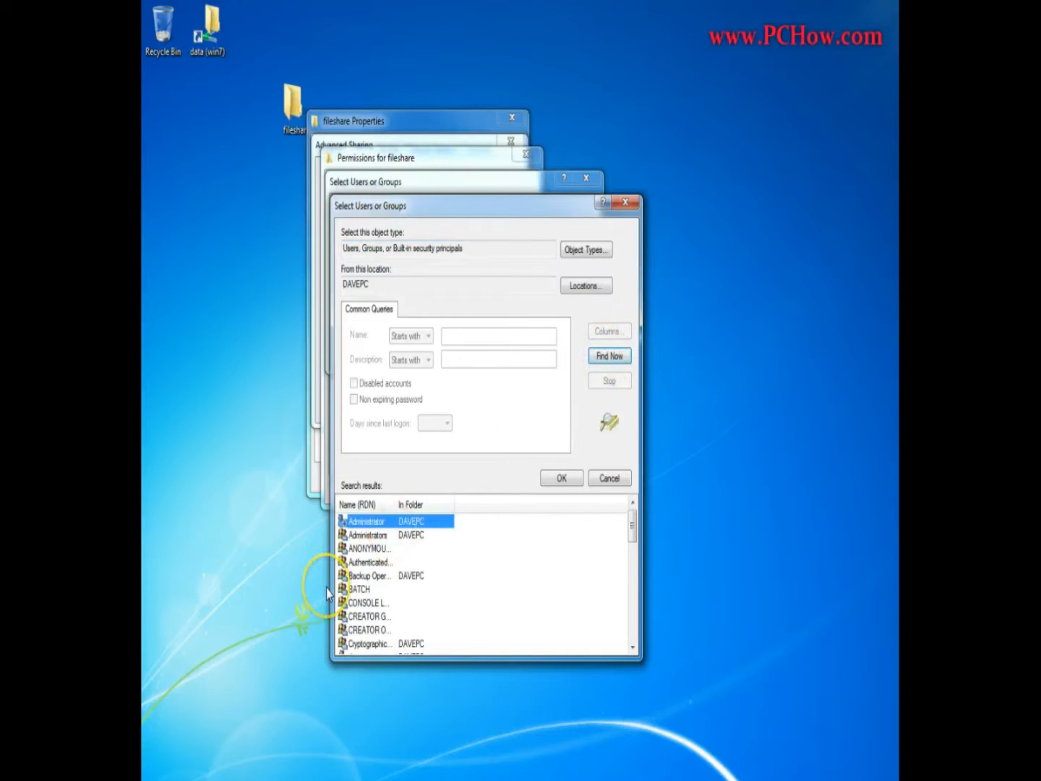
Add the new user account from the found users and groups to the fileshare share permissions.
scroll(326, 589, down, 7)
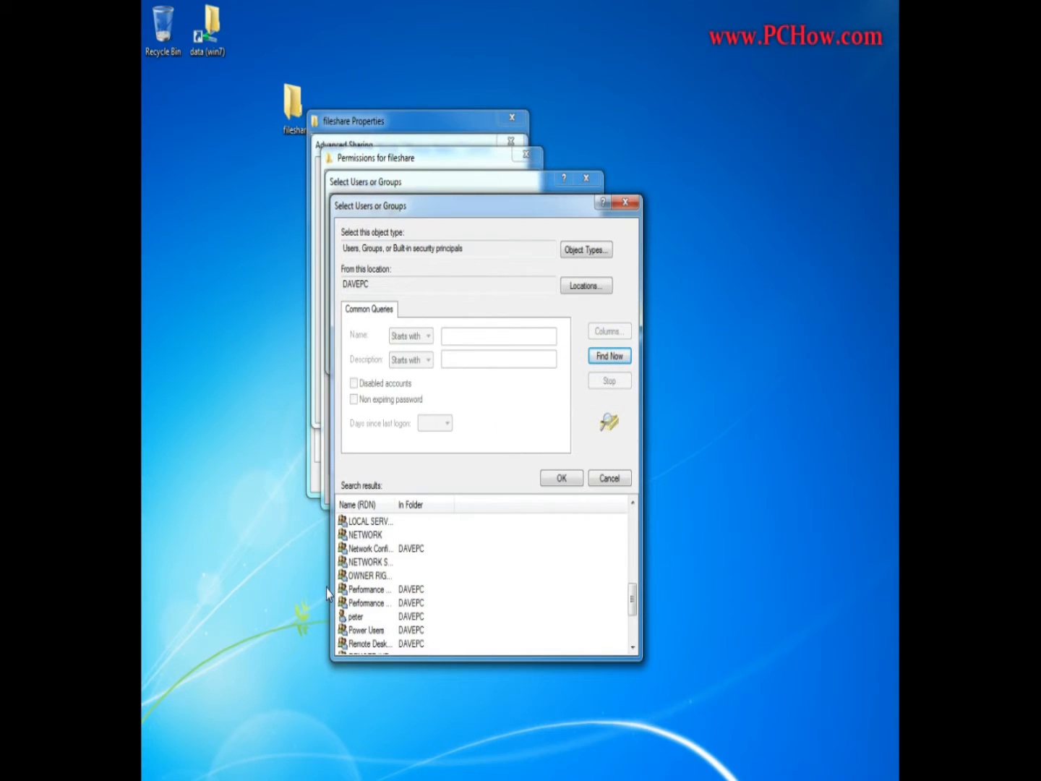
scroll(326, 590, down, 1)
click(354, 576)
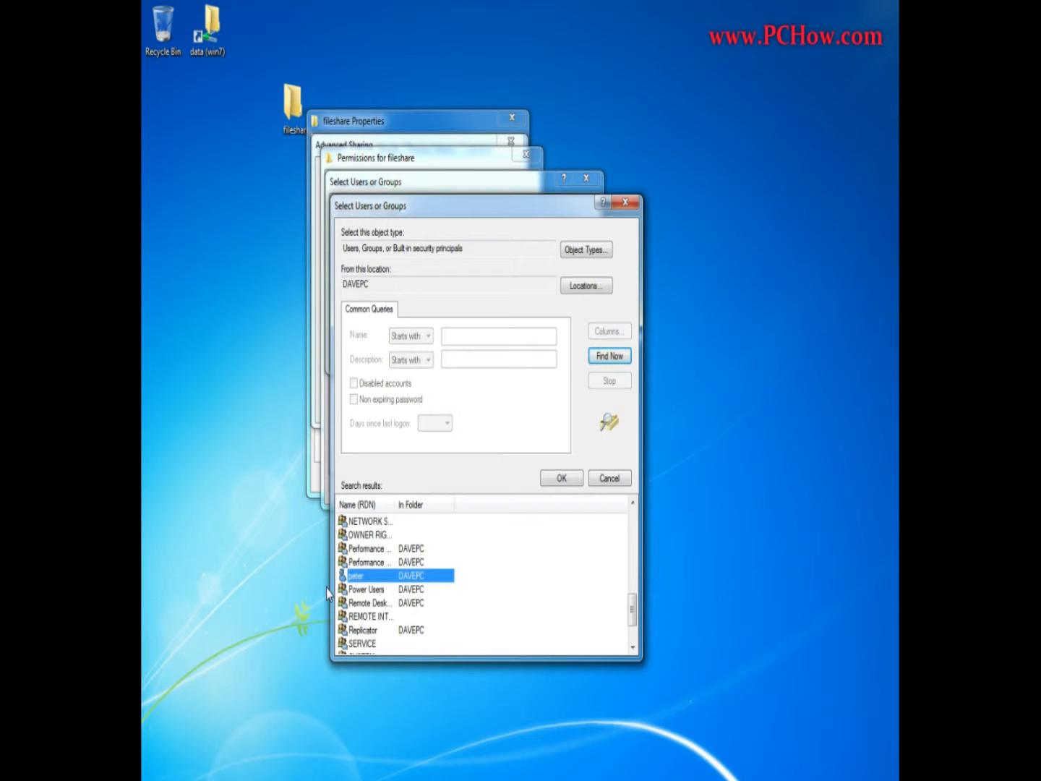
click(565, 479)
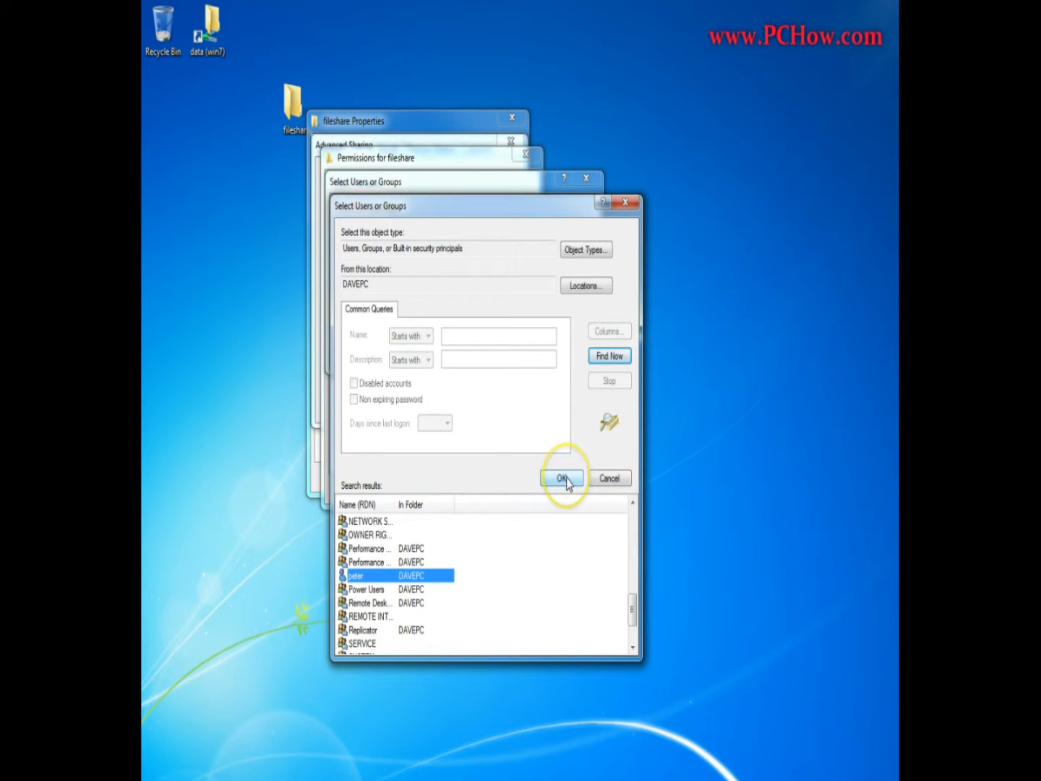
click(564, 478)
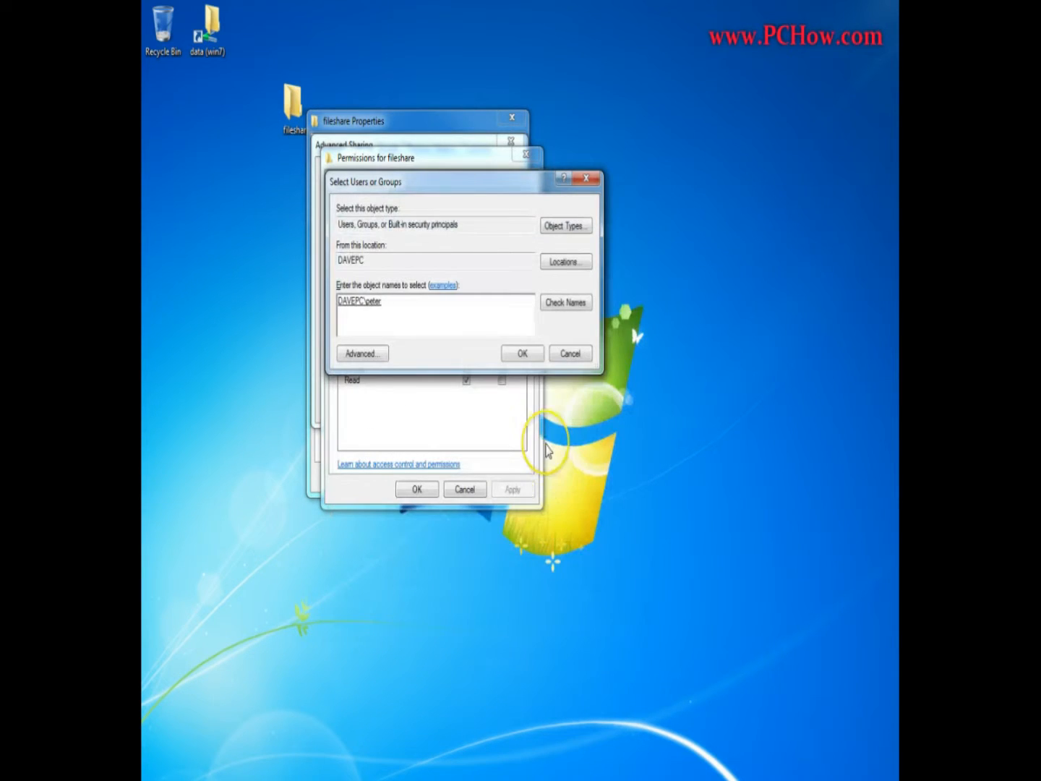
key(Return)
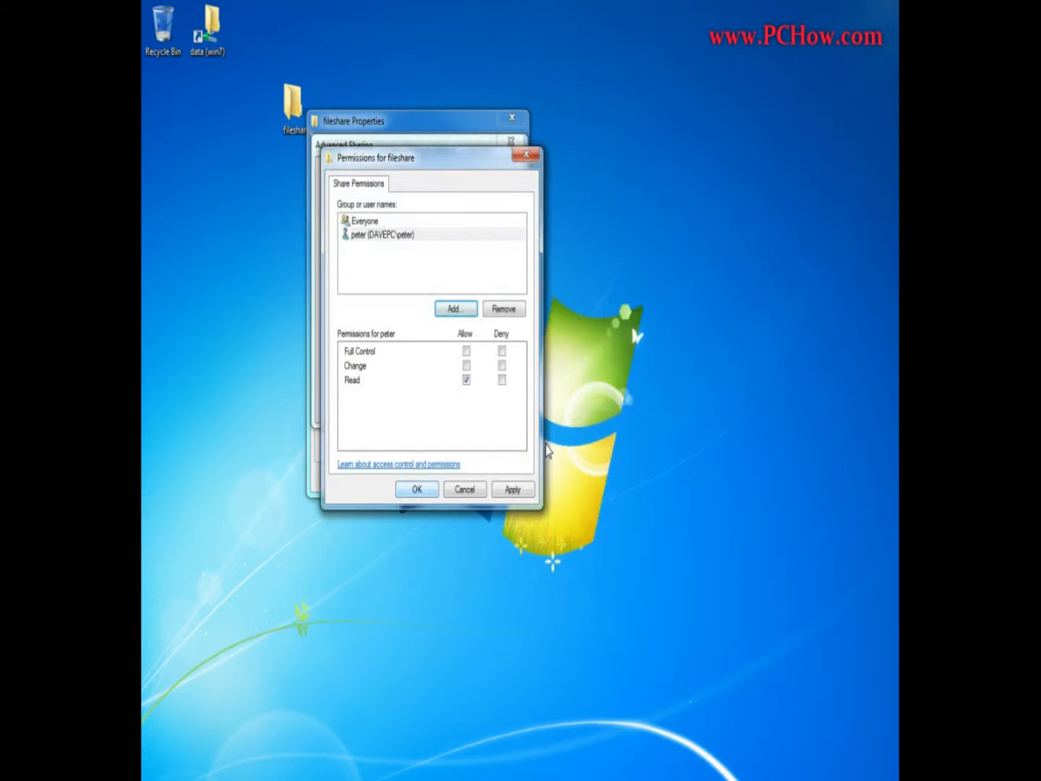
Apply the advanced sharing settings, highlight the folder's network path and close the fileshare properties.
click(413, 489)
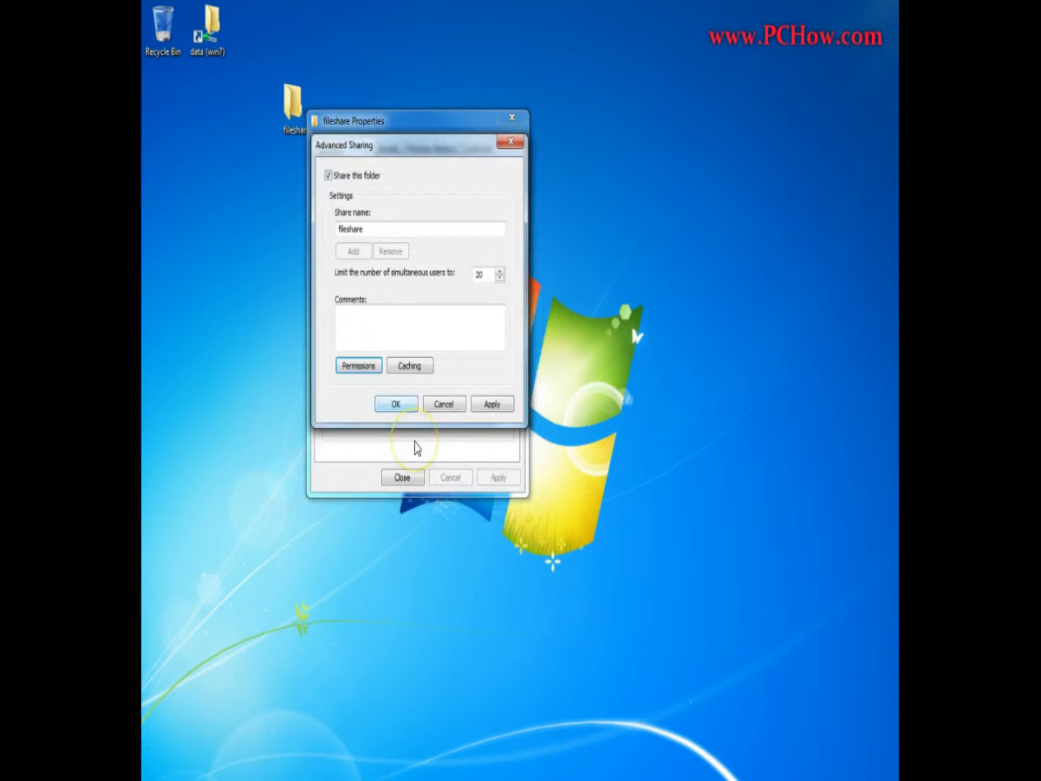
click(400, 405)
drag(390, 235, 326, 233)
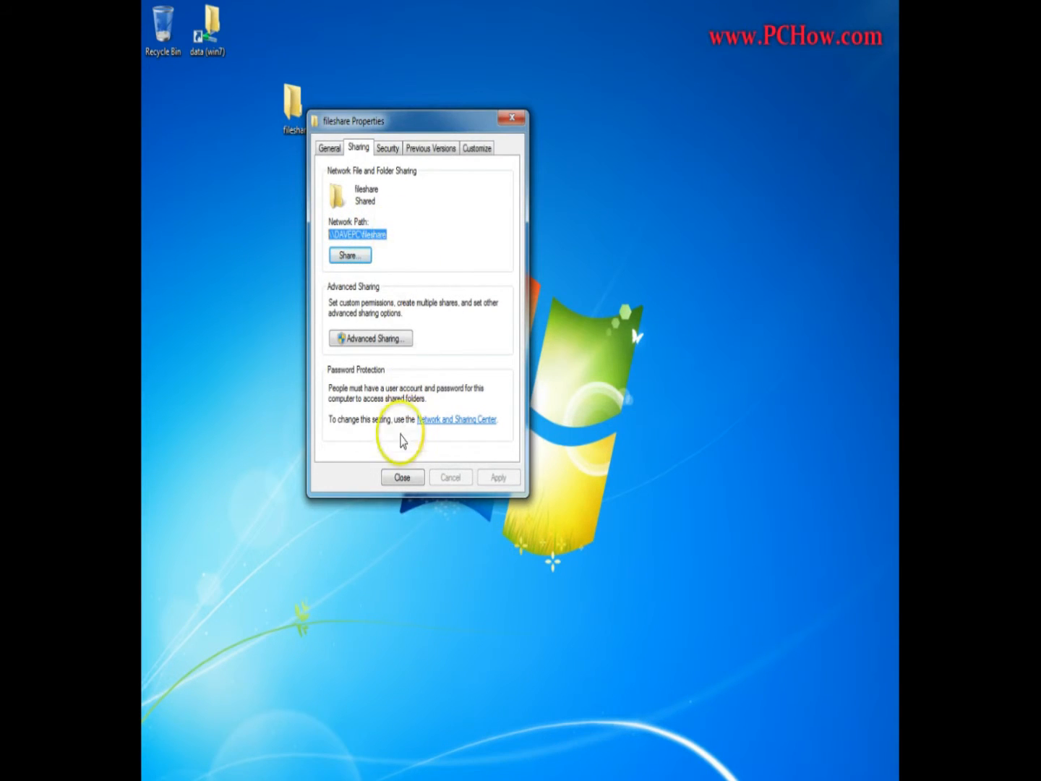
click(402, 479)
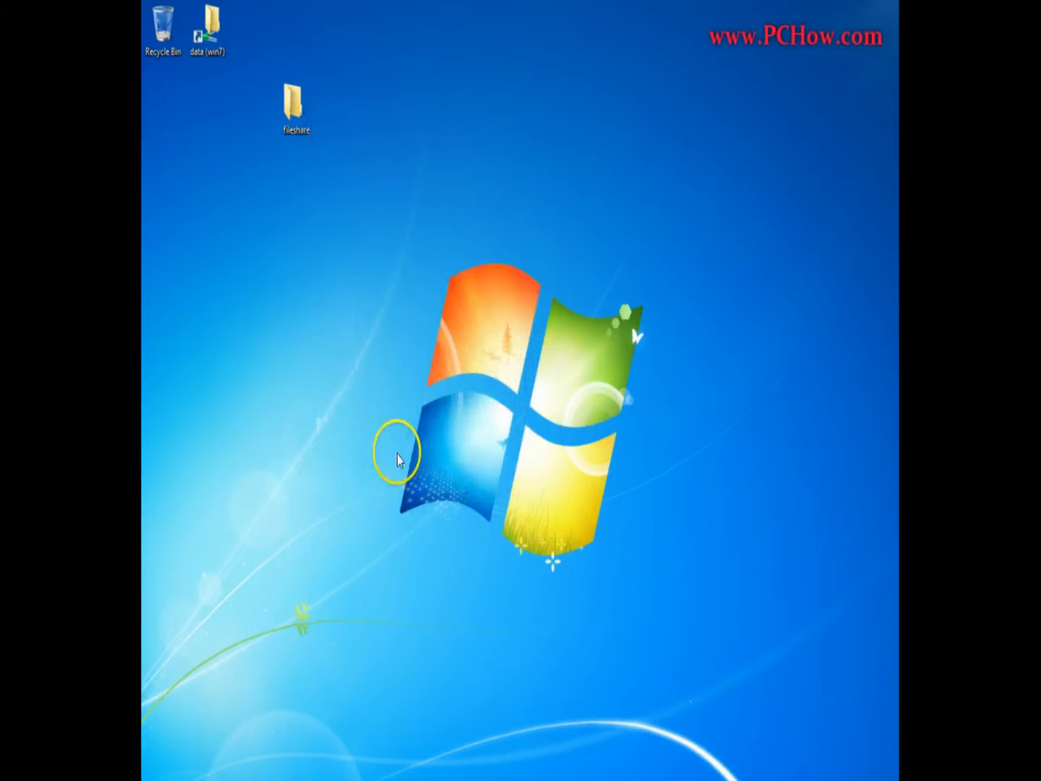
Create a text document named "it worked!" inside the fileshare folder and close the folder window.
double_click(296, 105)
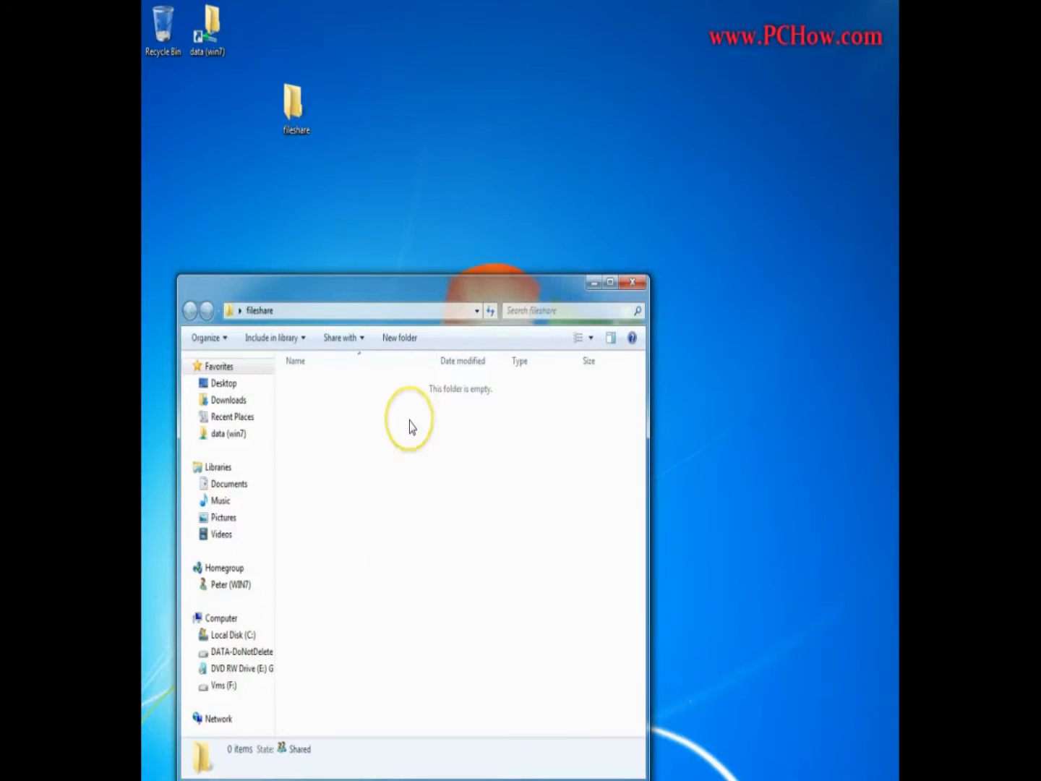
right_click(409, 426)
mouse_move(453, 616)
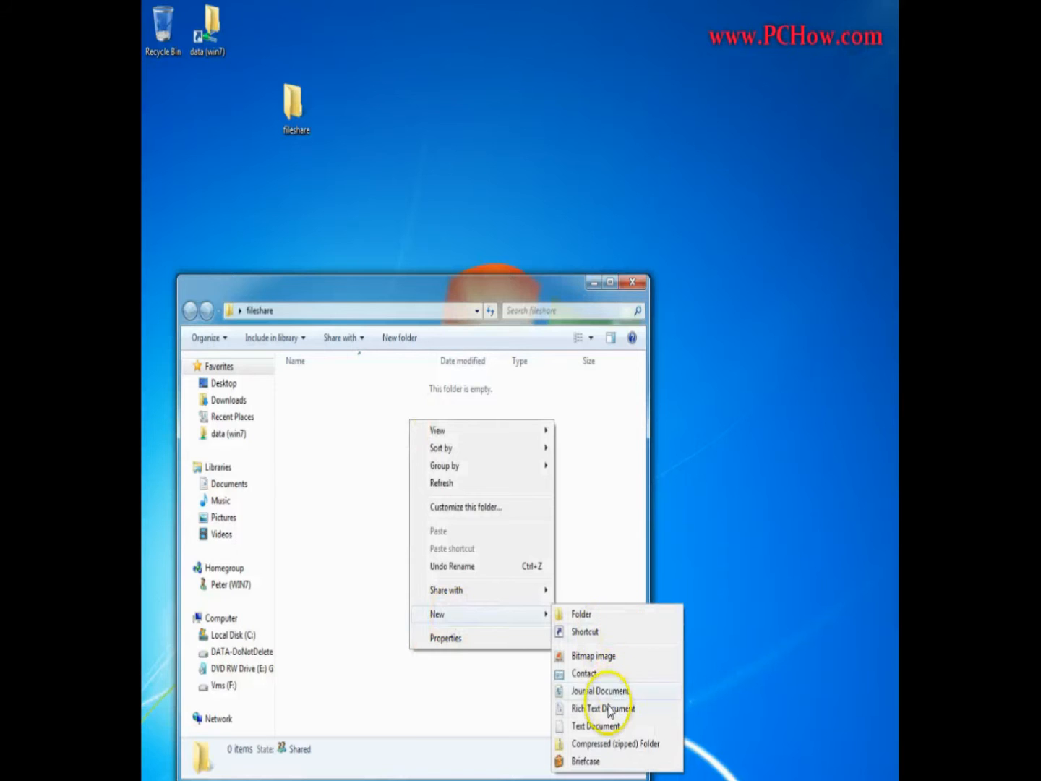
click(609, 726)
text(t owrked)
text(!)
key(BackSpace)
key(BackSpace)
text(worked!)
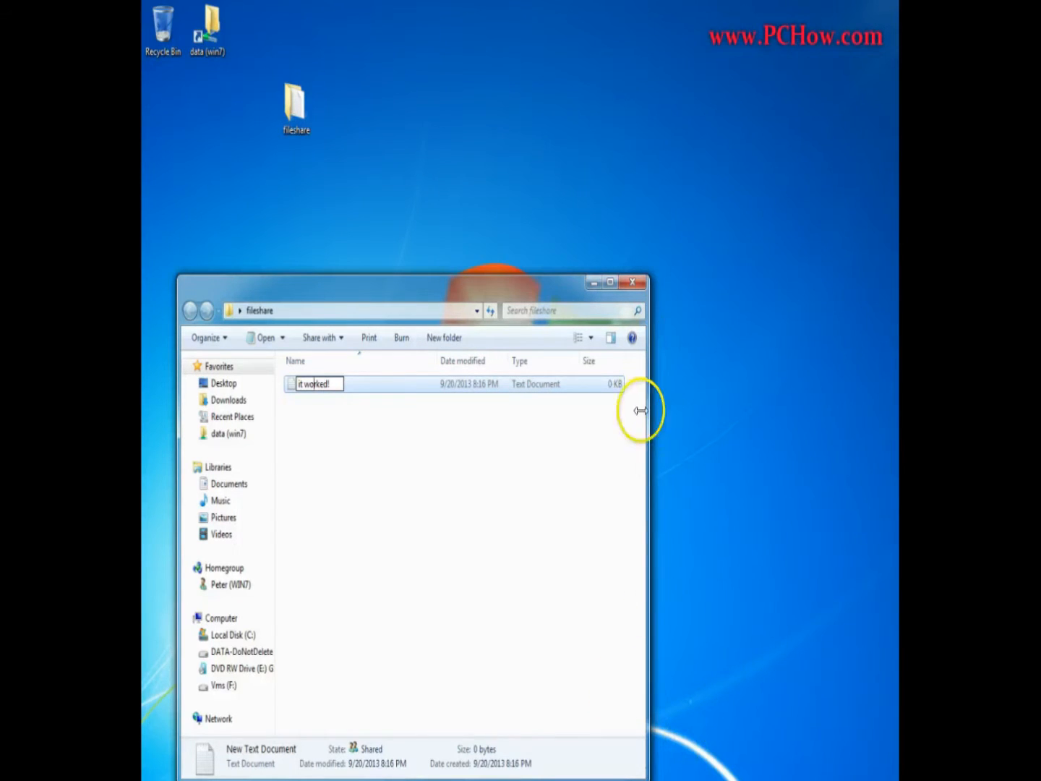
key(Return)
click(631, 283)
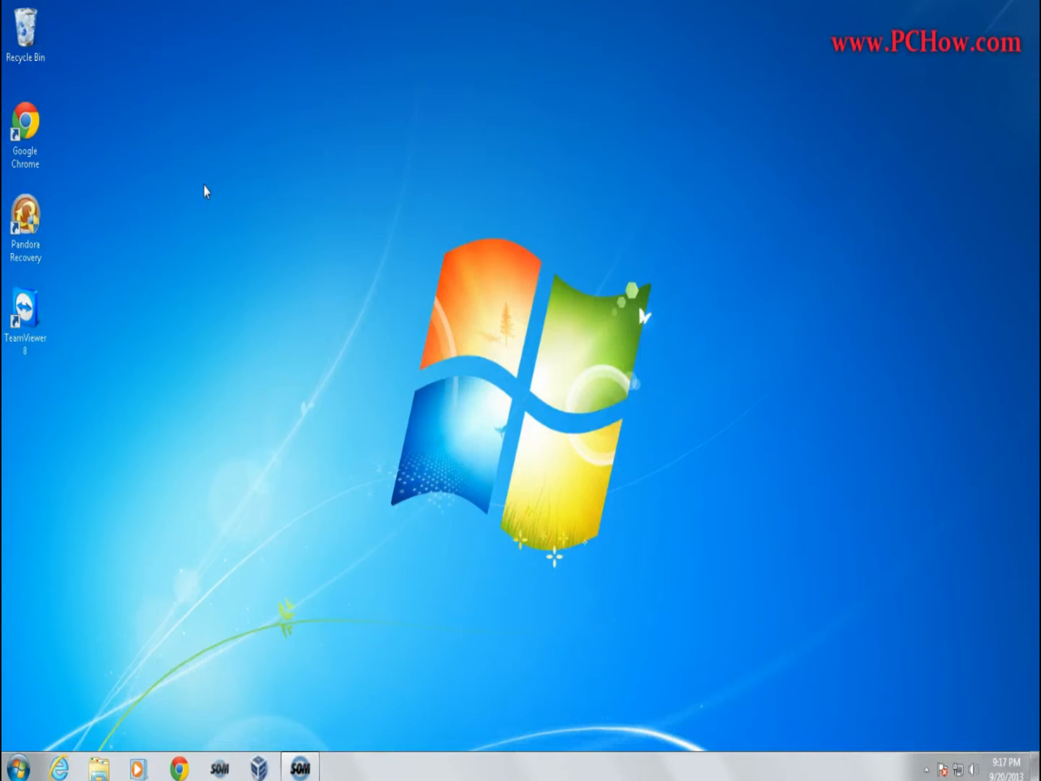
On the other computer, start a new desktop shortcut pointing to \\davepc\fileshare.
right_click(181, 173)
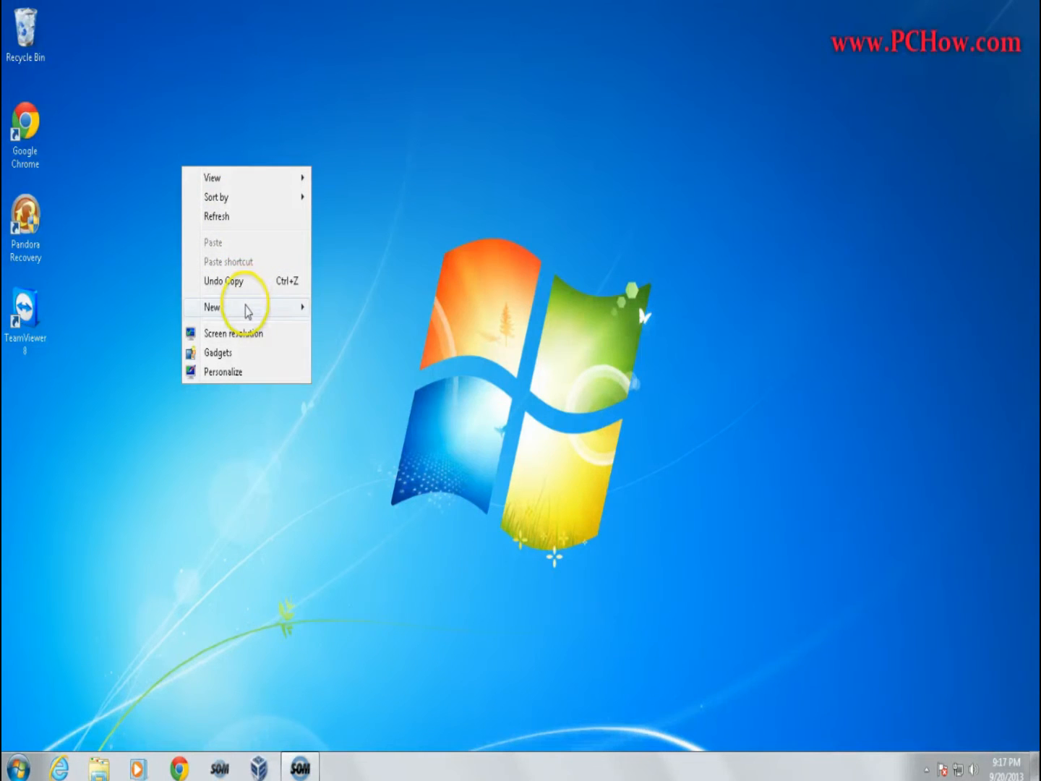
mouse_move(246, 310)
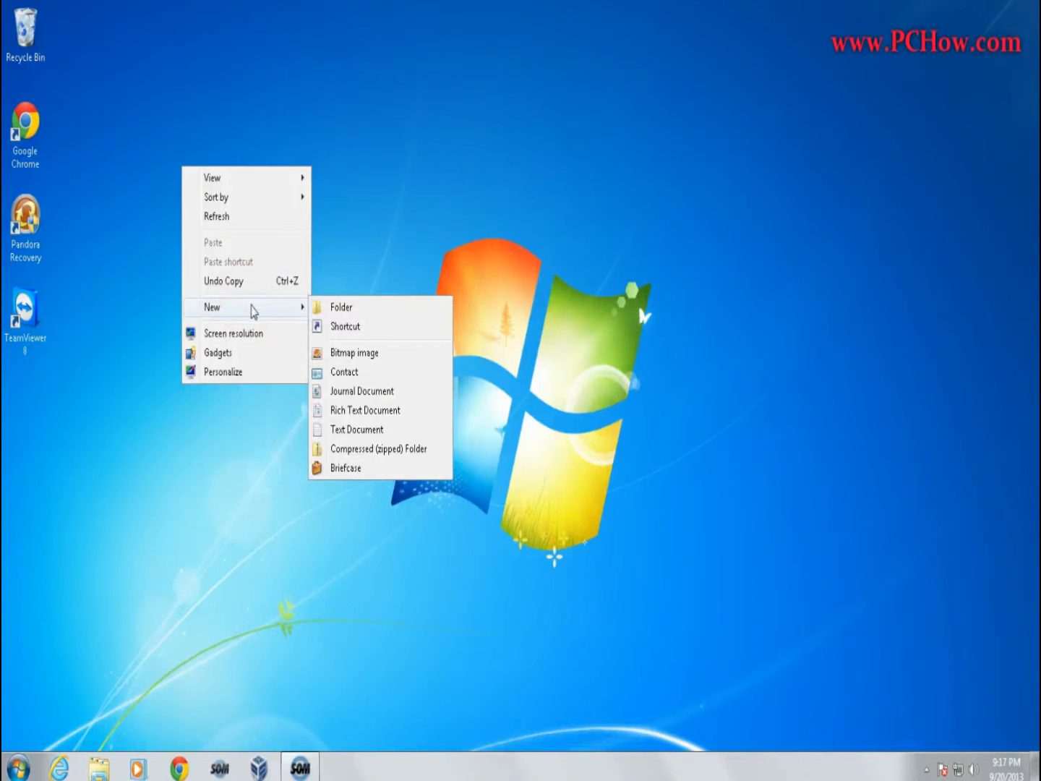
click(290, 310)
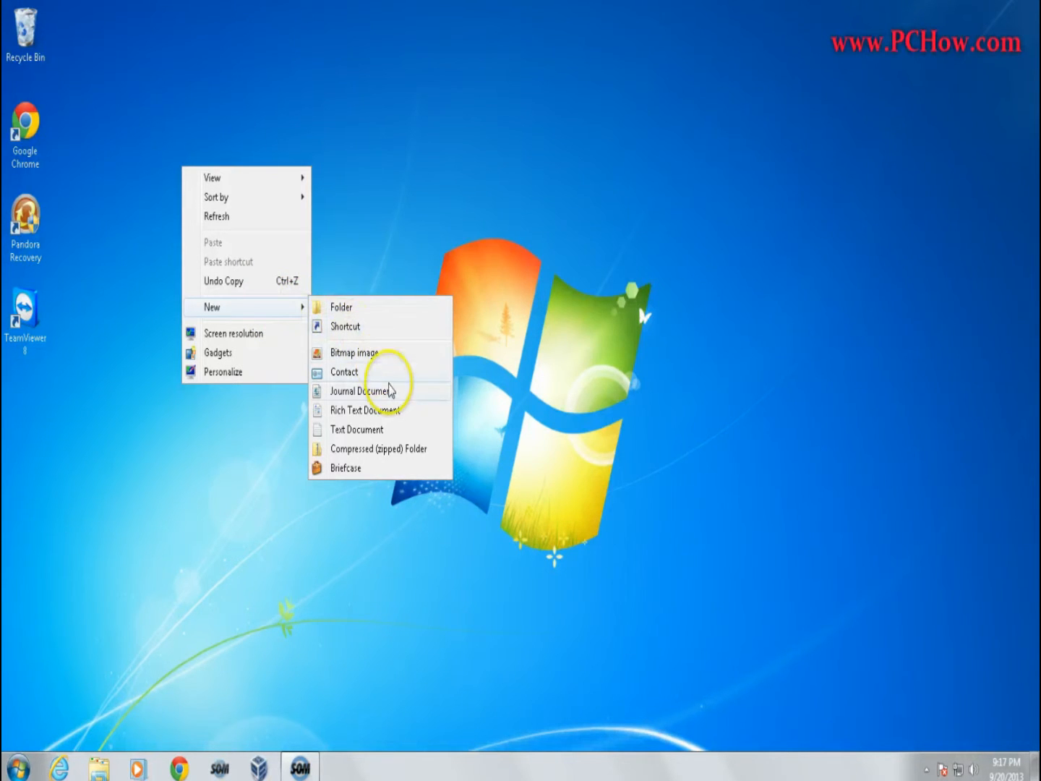
click(363, 334)
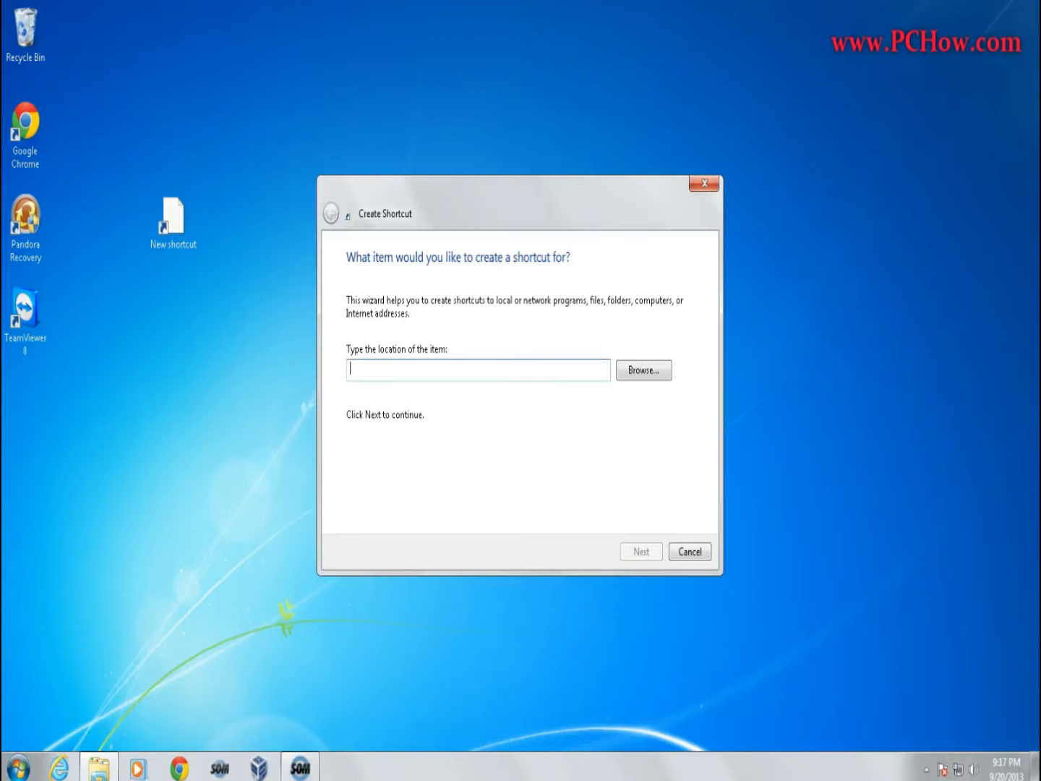
text(\\d)
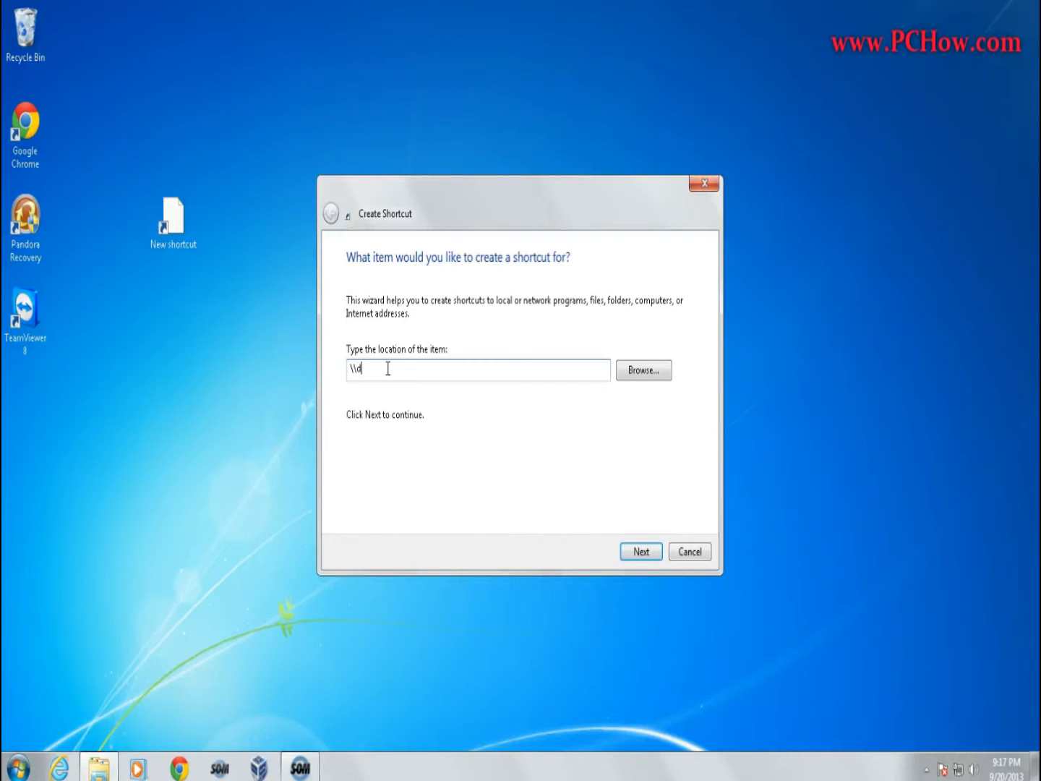
text(avepc\fileshare)
click(628, 552)
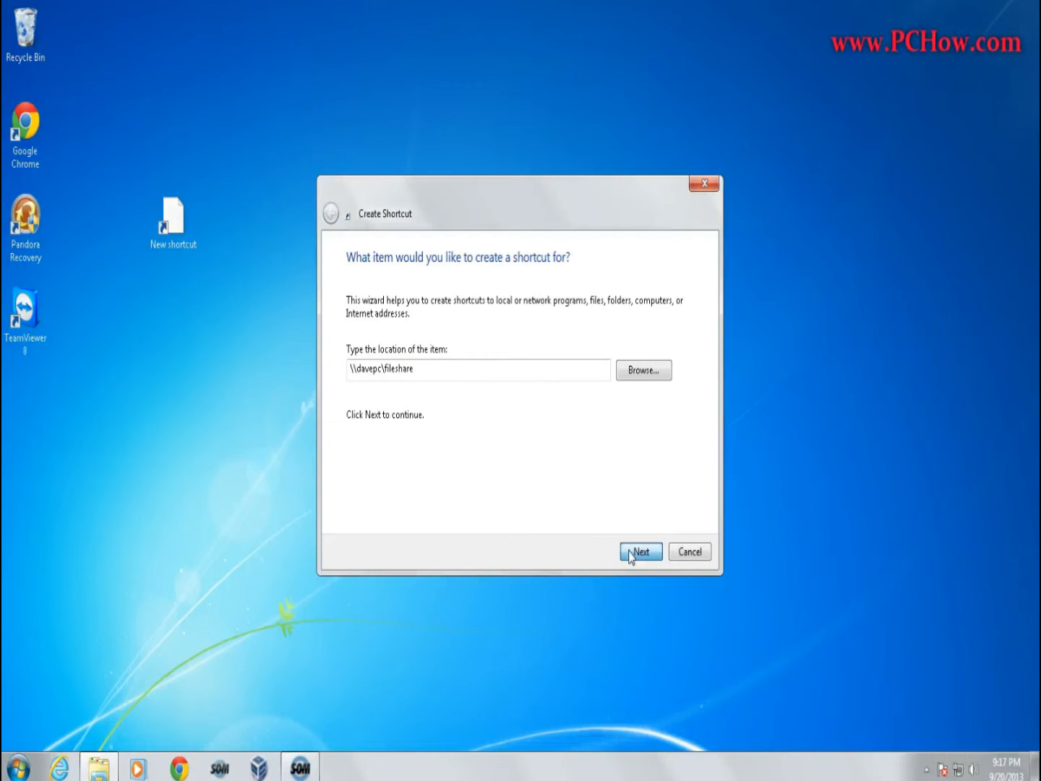
click(600, 496)
click(590, 499)
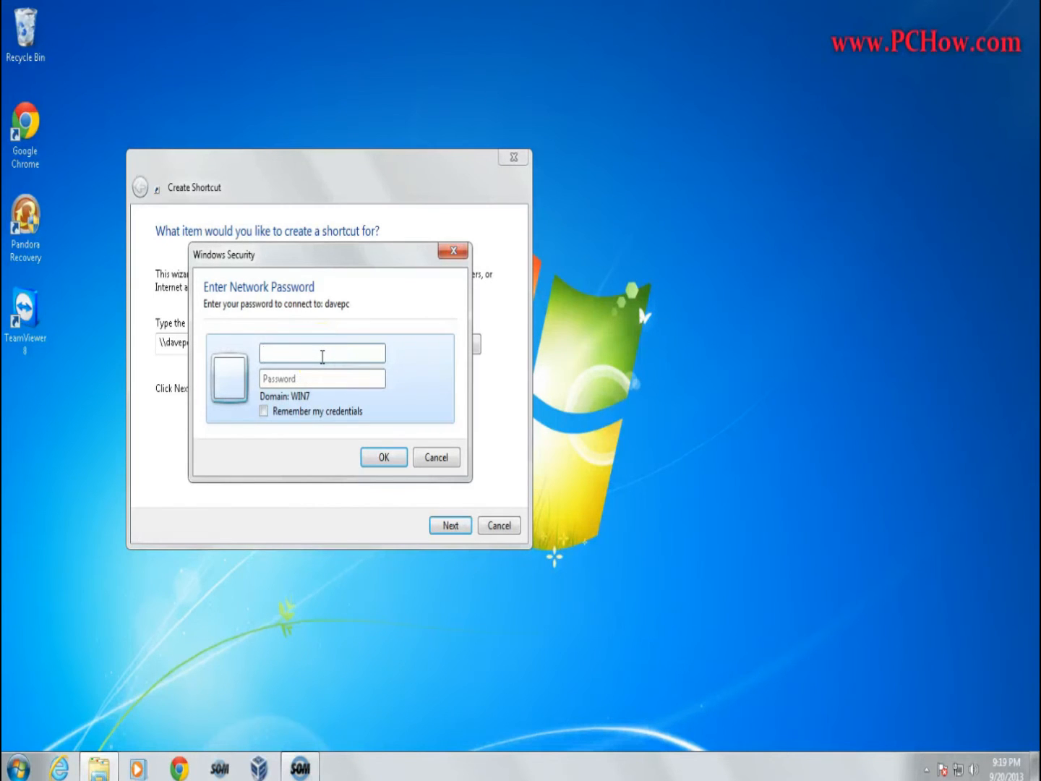
Connect to davepc with the account's user name and password, remembering the credentials, and finish the shortcut as "fileshare (davepc)".
text(Peter)
key(Tab)
text(passwo)
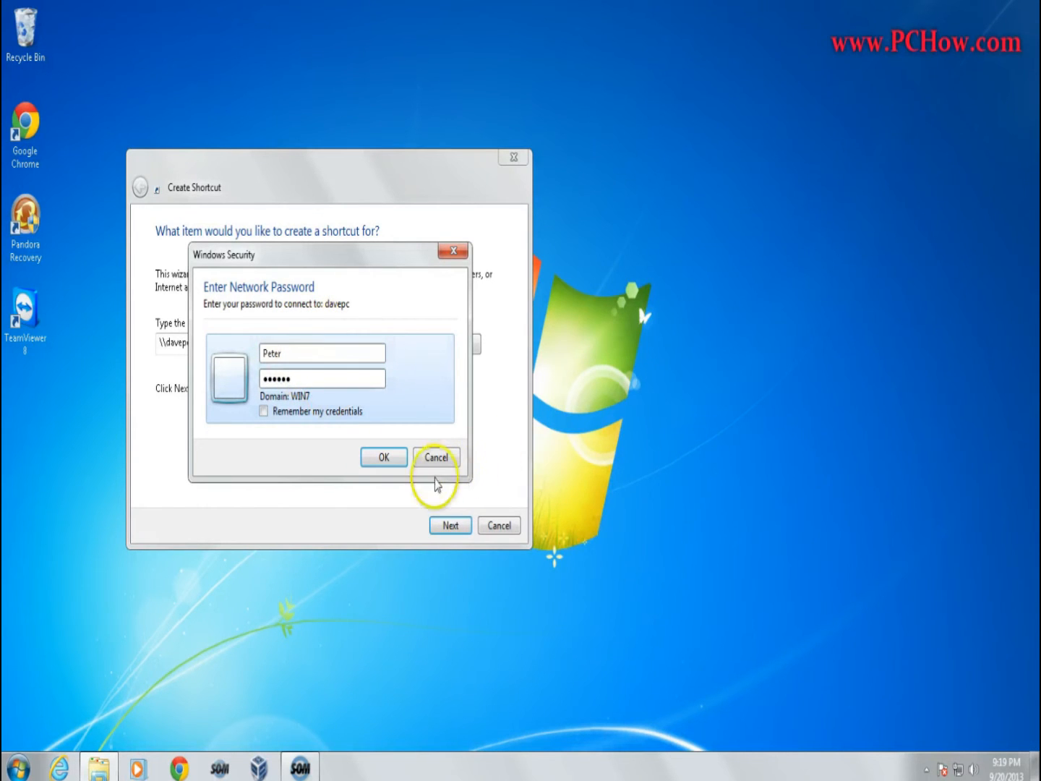
click(264, 411)
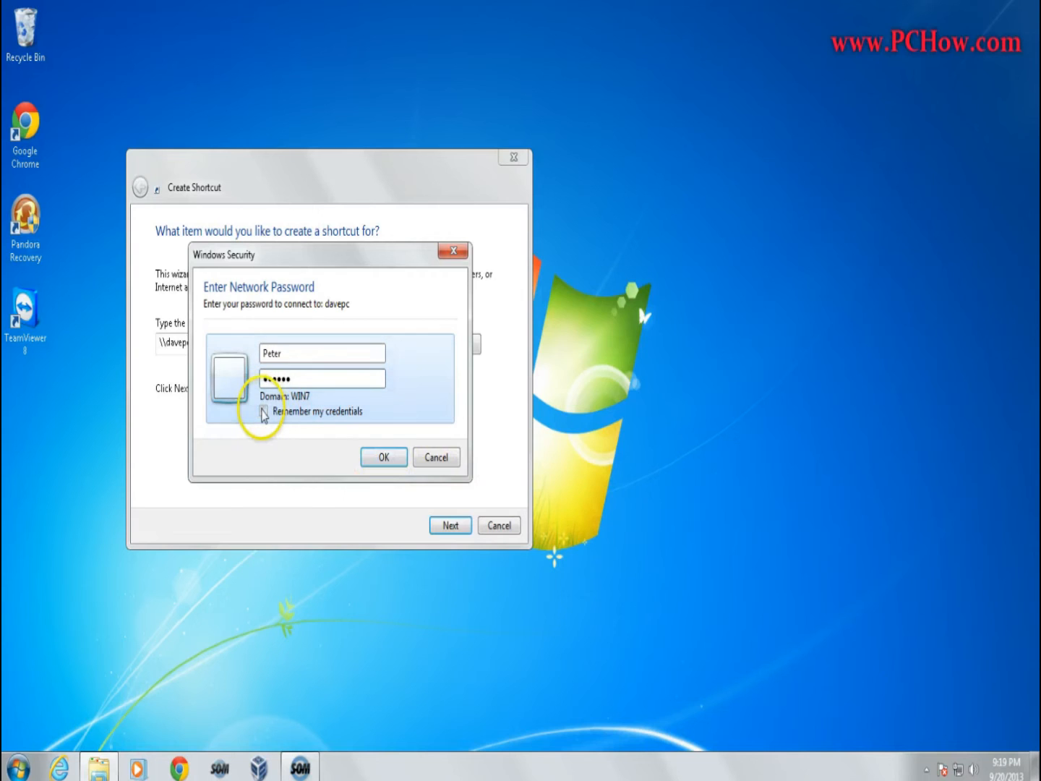
click(384, 457)
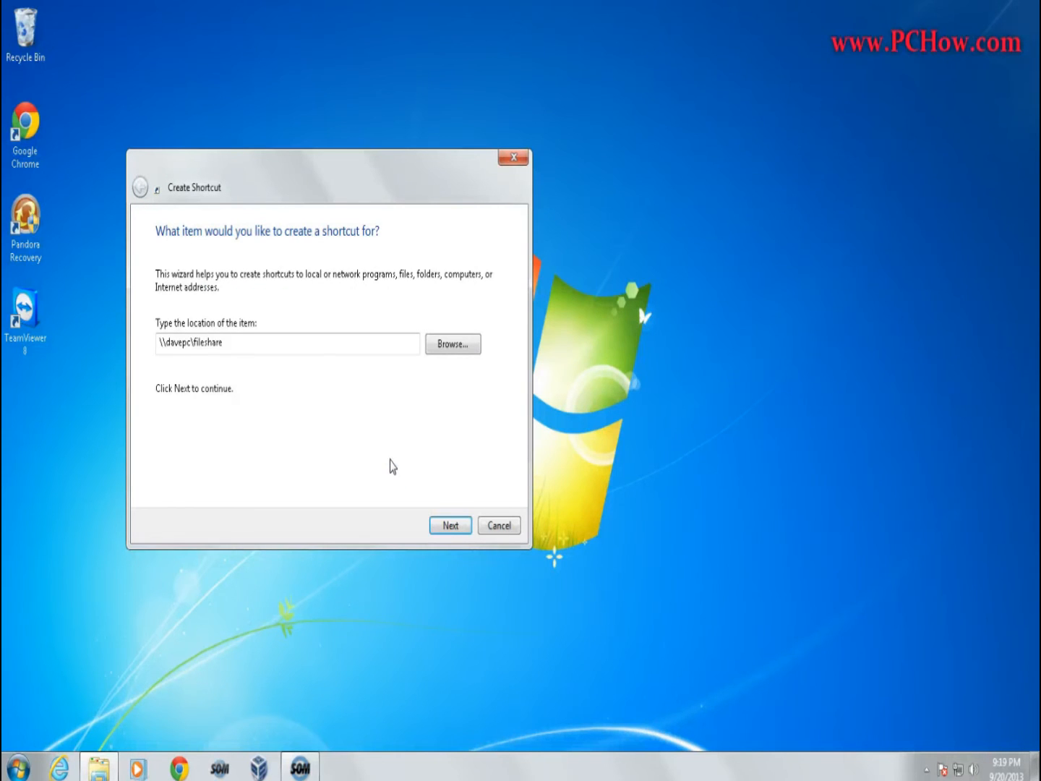
click(450, 526)
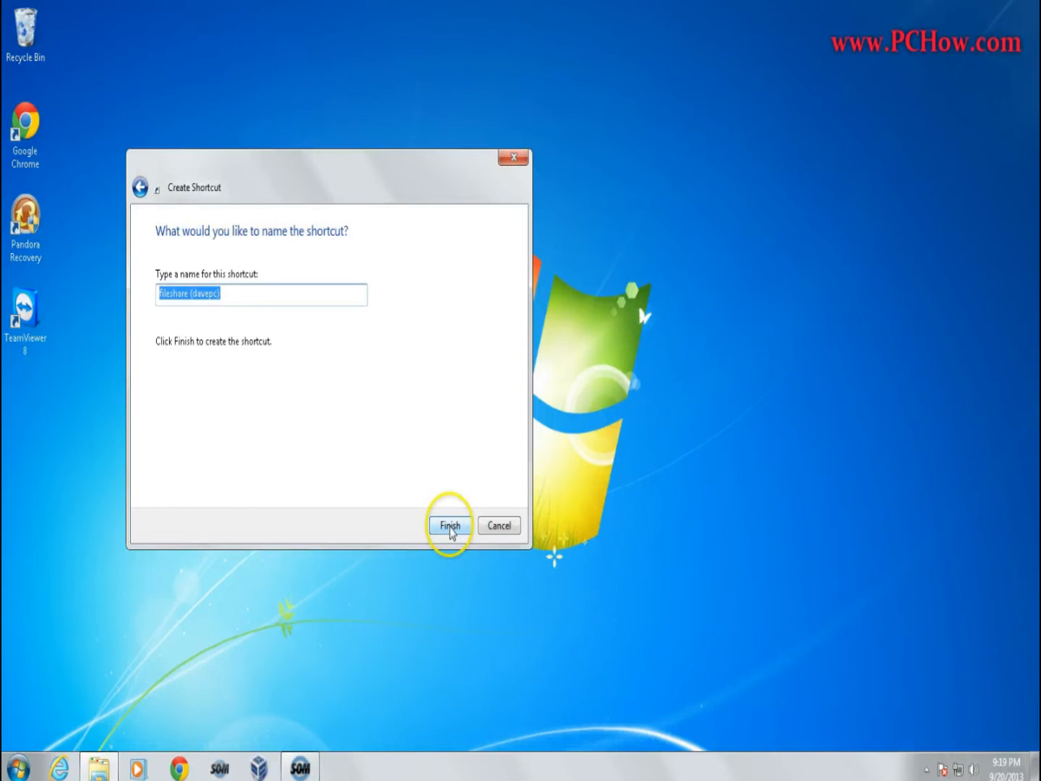
click(451, 526)
Open the shared folder through the fileshare shortcut, view the "it worked" text document and close it.
click(176, 212)
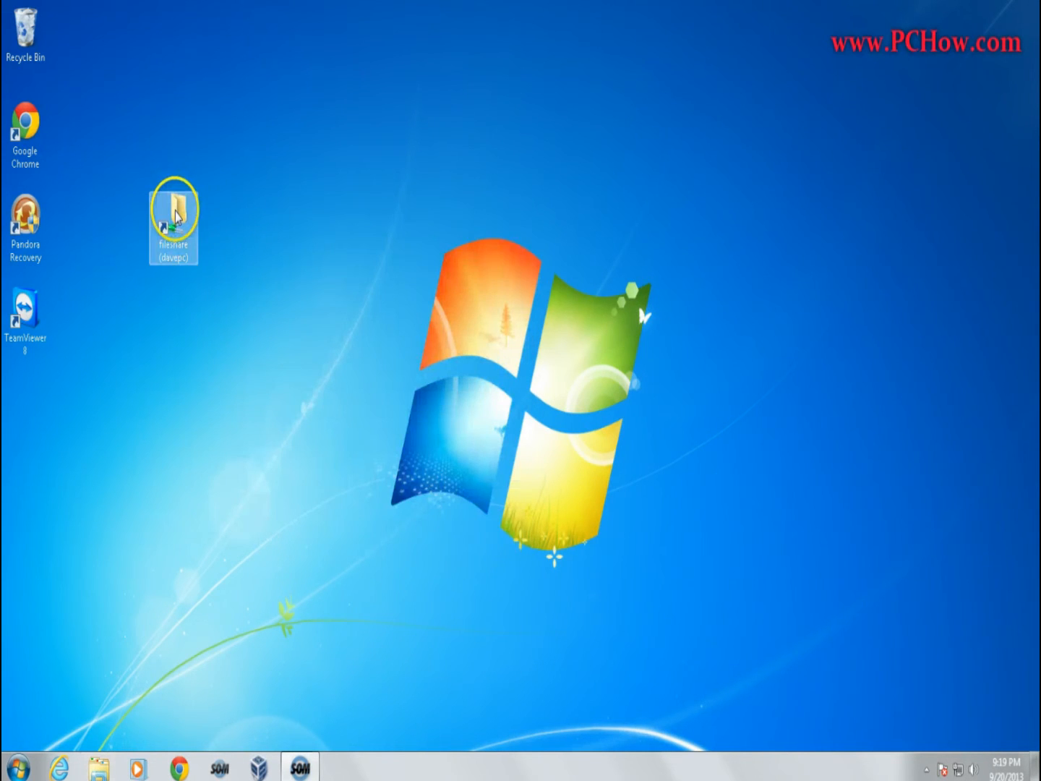
double_click(176, 212)
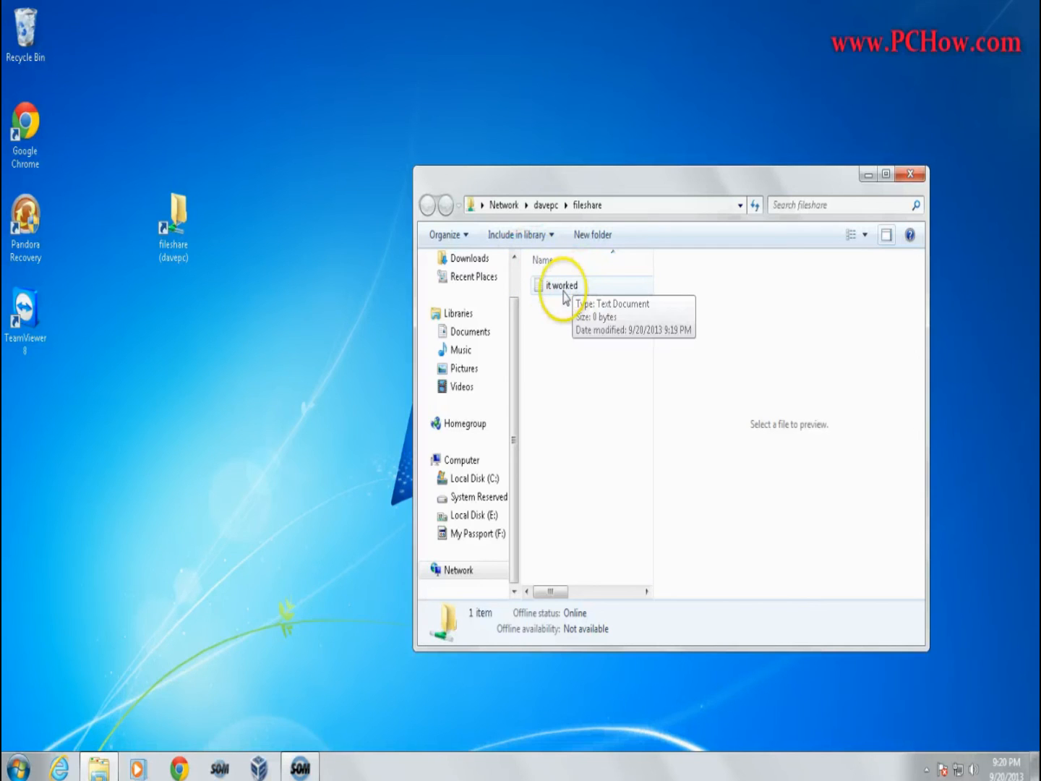
double_click(564, 292)
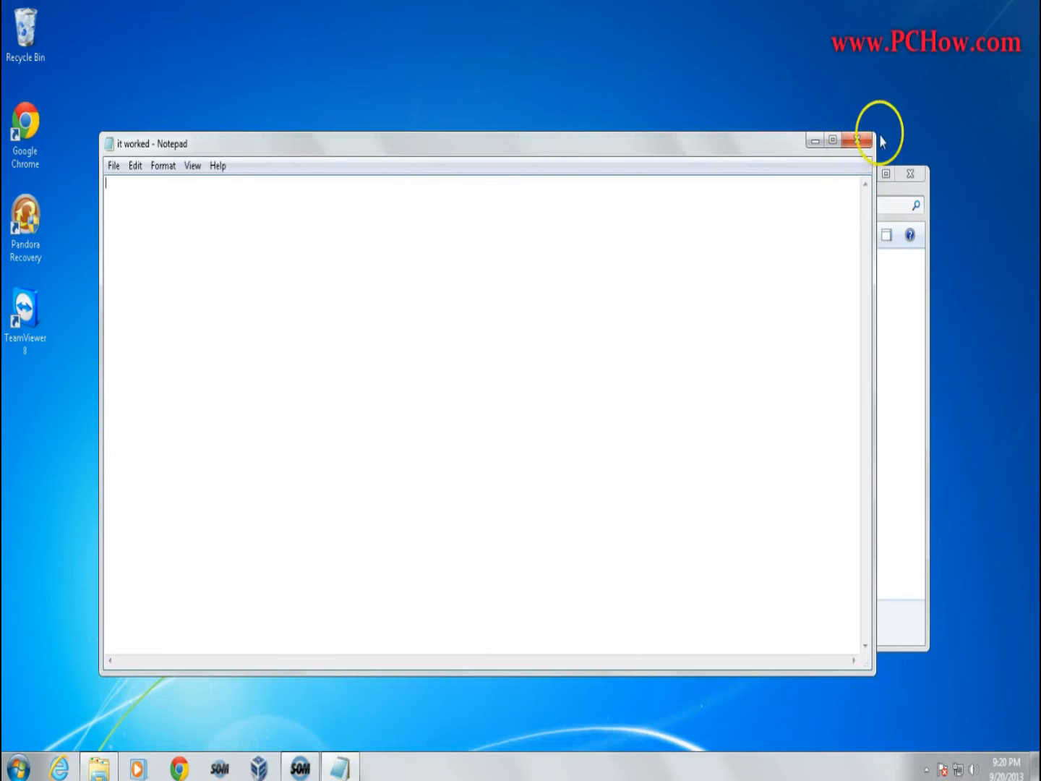
click(857, 139)
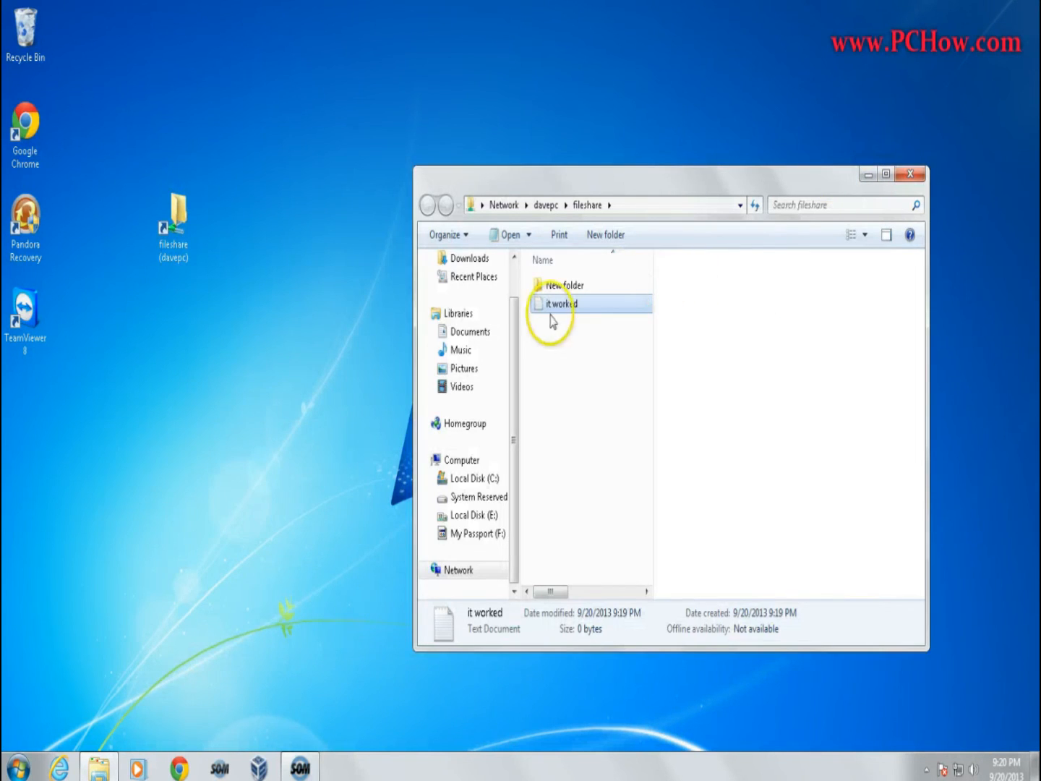